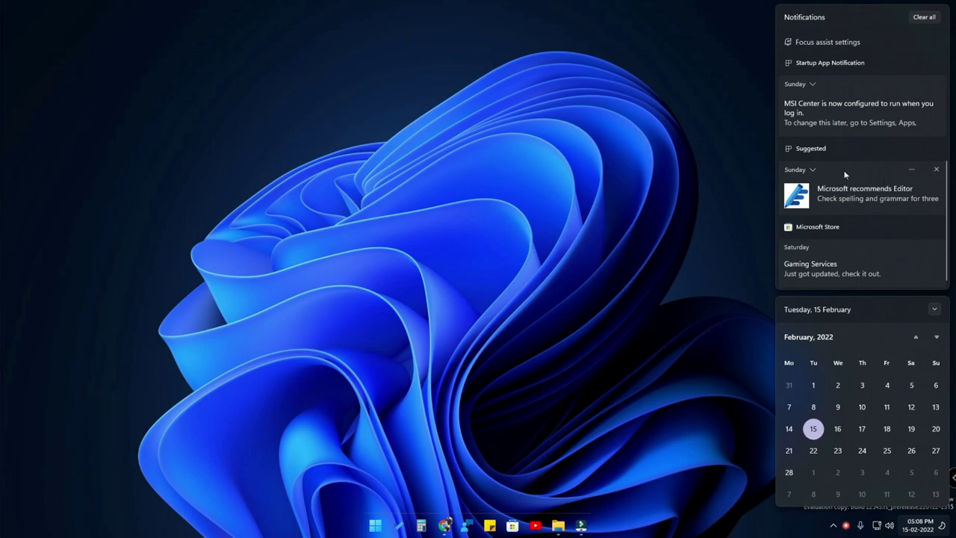
- Expand the grouped Google Chrome notifications in the notification center and review which sites sent them
scroll(844, 174, up, 5)
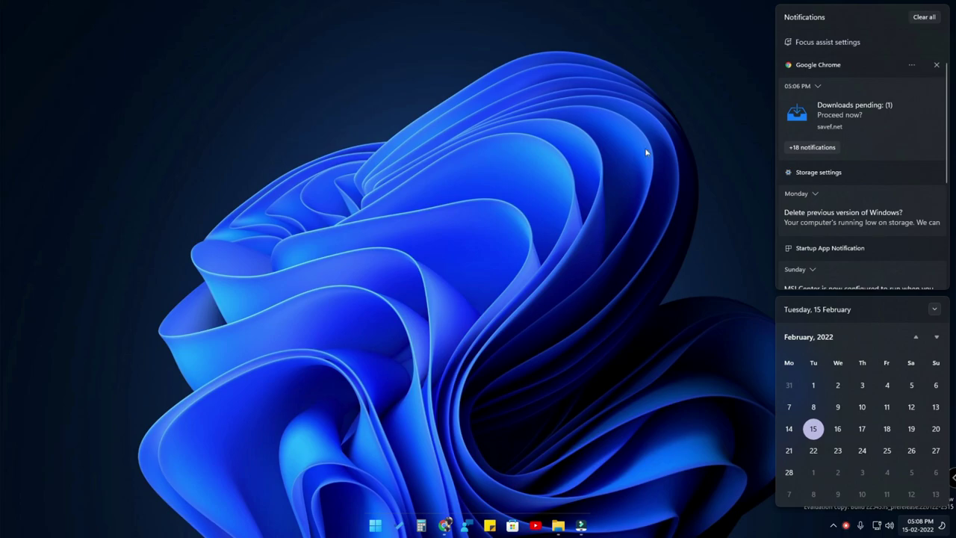
click(823, 149)
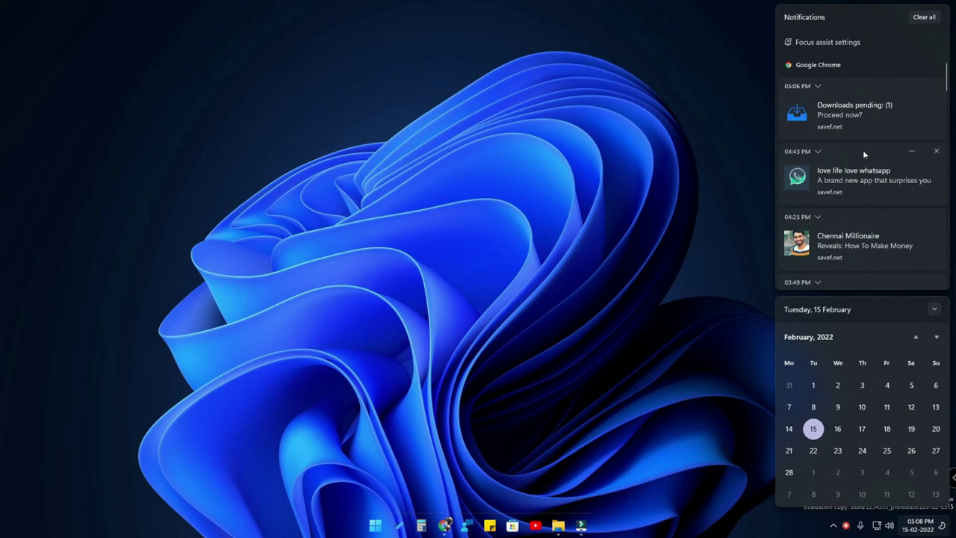
scroll(864, 153, down, 8)
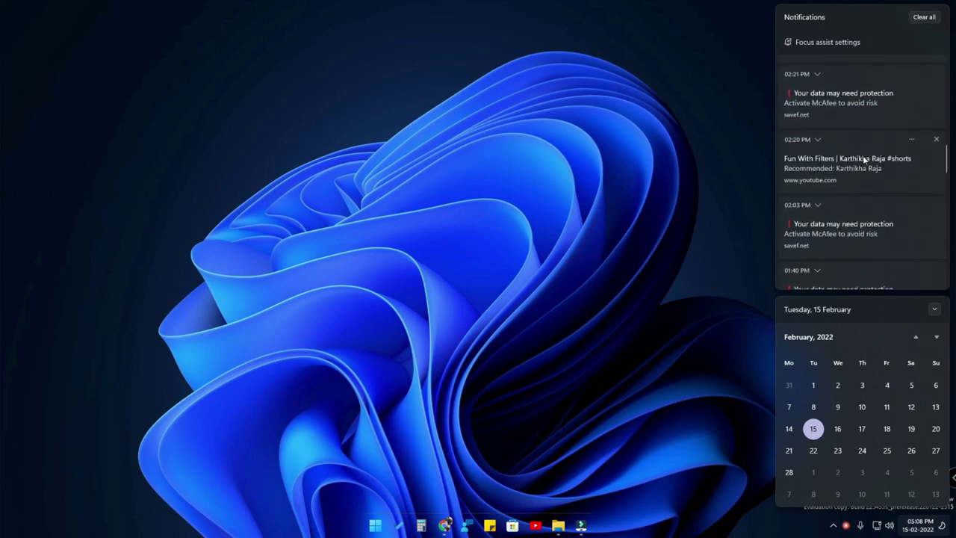
scroll(864, 160, up, 10)
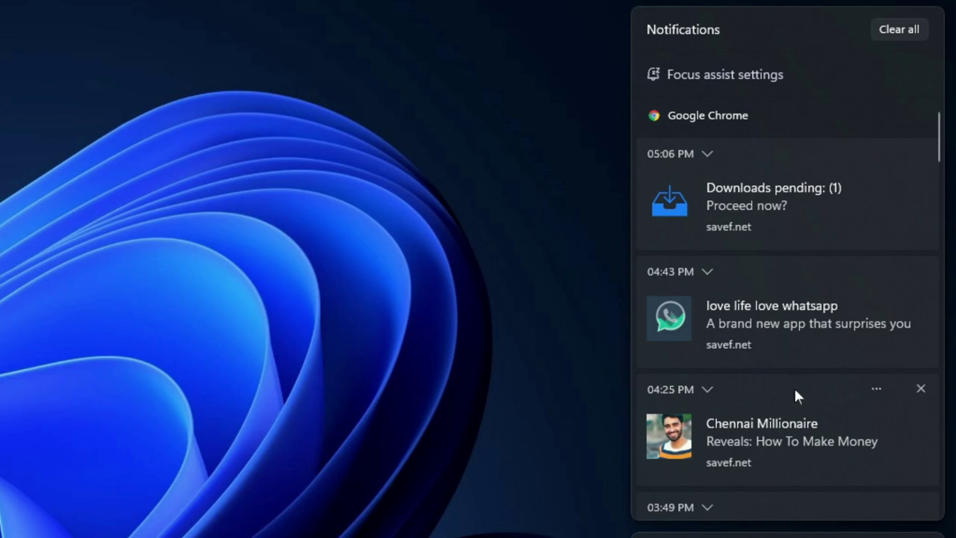
click(325, 273)
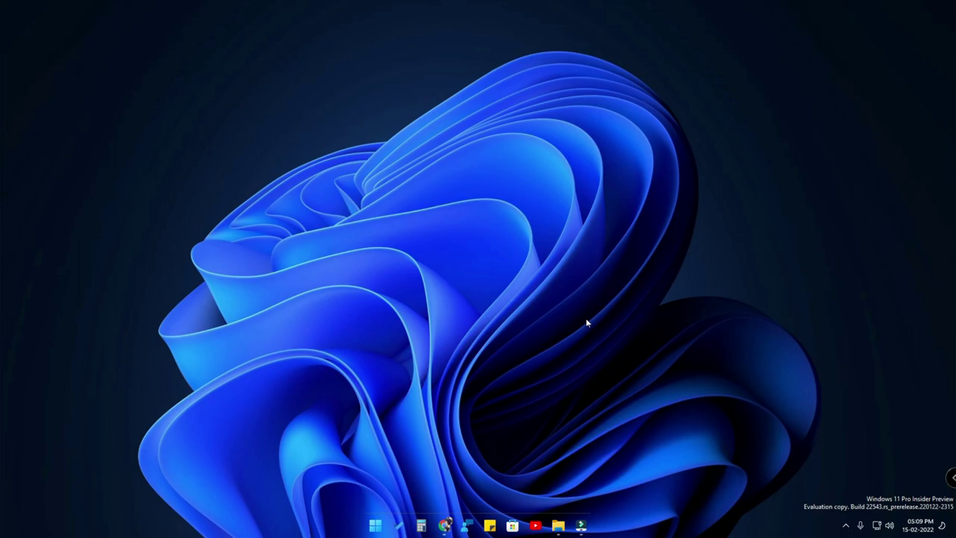
click(920, 525)
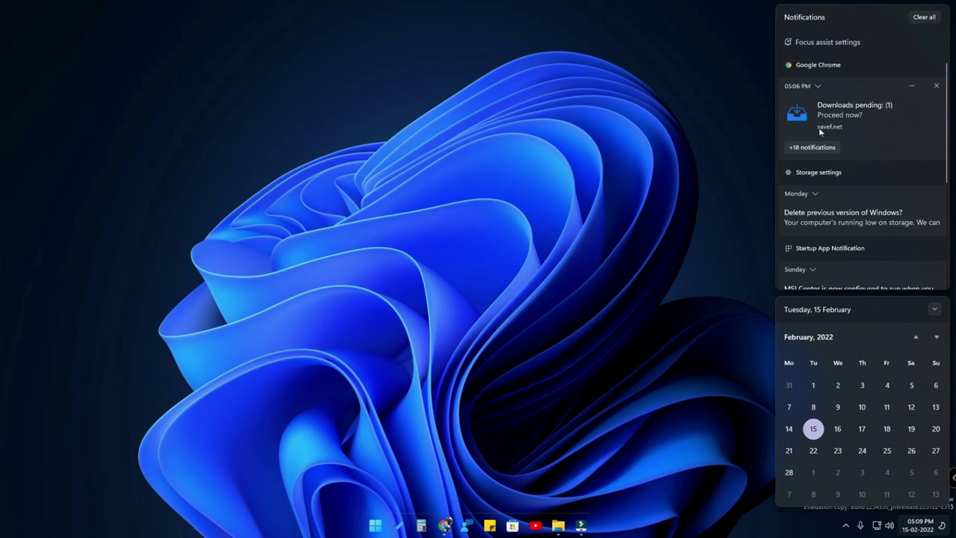
click(811, 147)
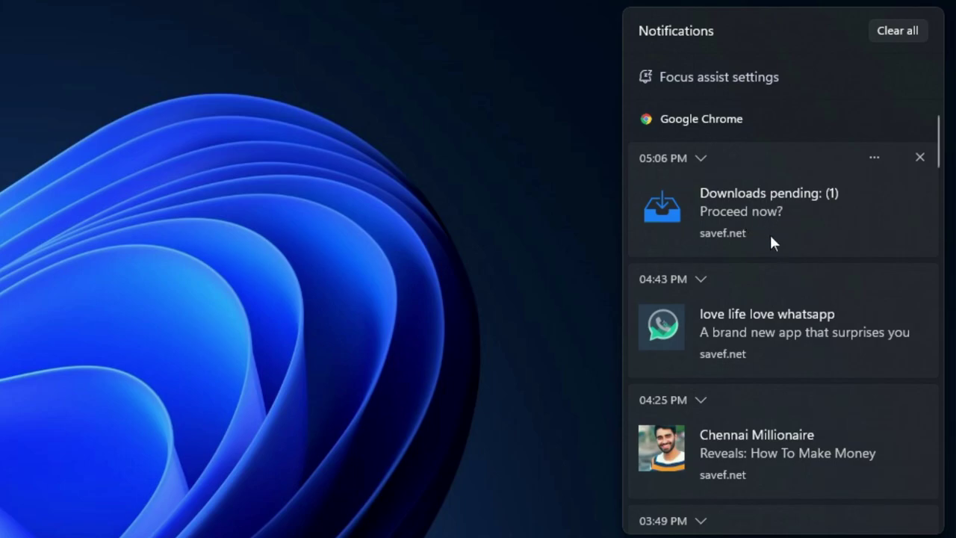
scroll(839, 148, down, 5)
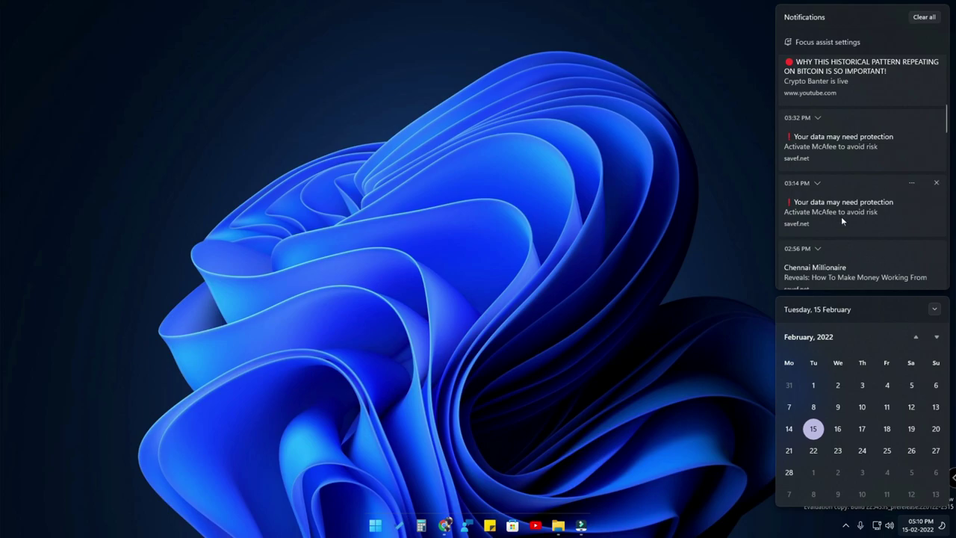
click(714, 337)
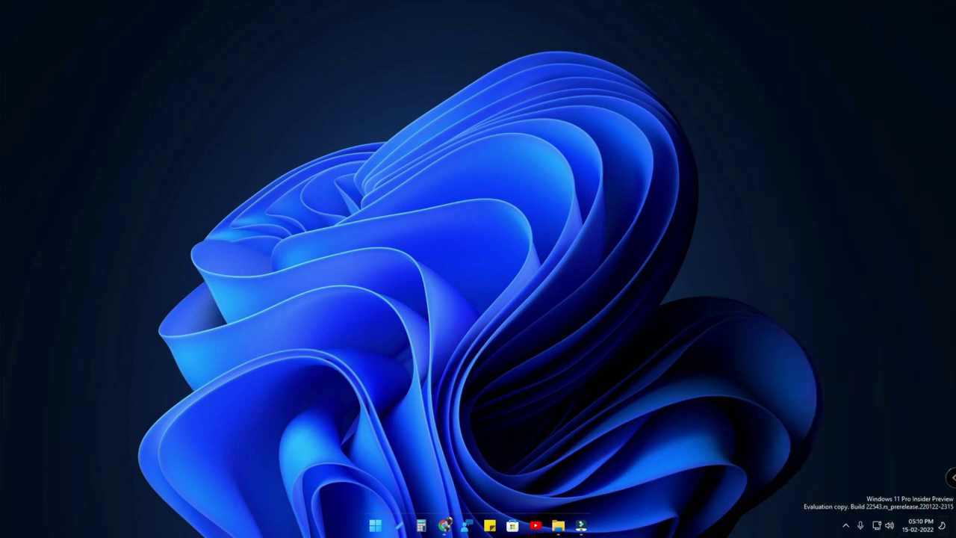
- Cycle the Focus assist quick setting through its modes, including Alarms only, and dismiss the quick settings
click(877, 530)
click(877, 530)
click(877, 526)
click(855, 313)
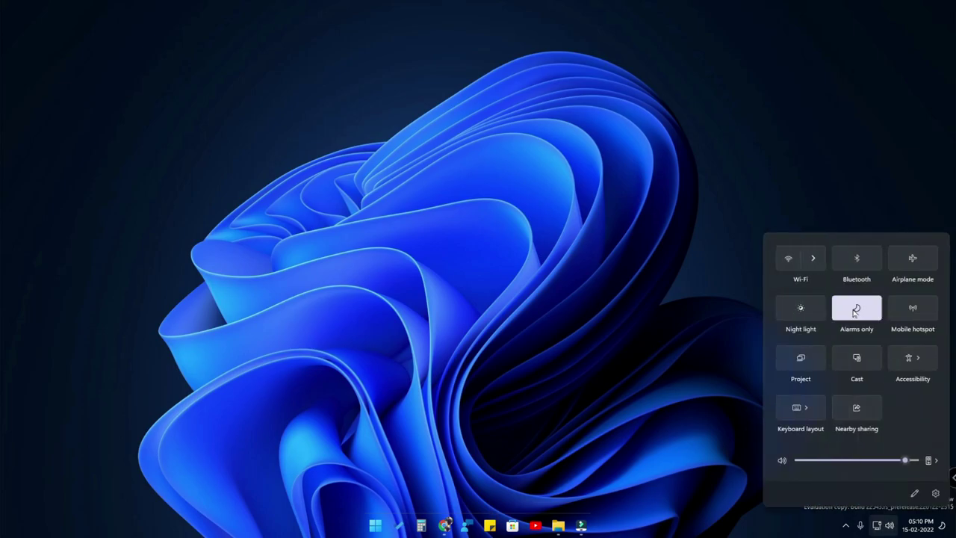
click(858, 310)
click(859, 309)
click(860, 312)
click(862, 312)
click(866, 313)
click(737, 433)
- Open the Windows notification settings for Google Chrome from its "Downloads pending" notification in the notification center
click(940, 525)
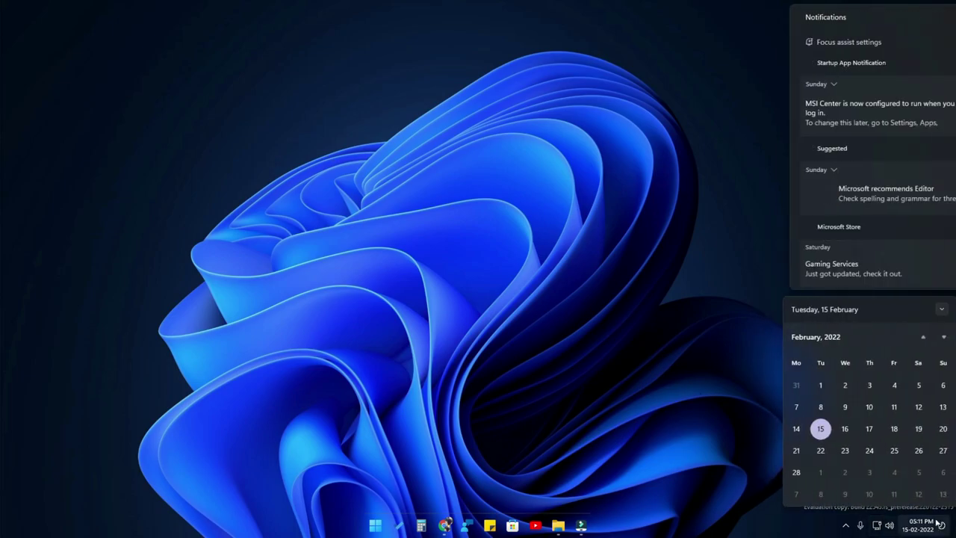
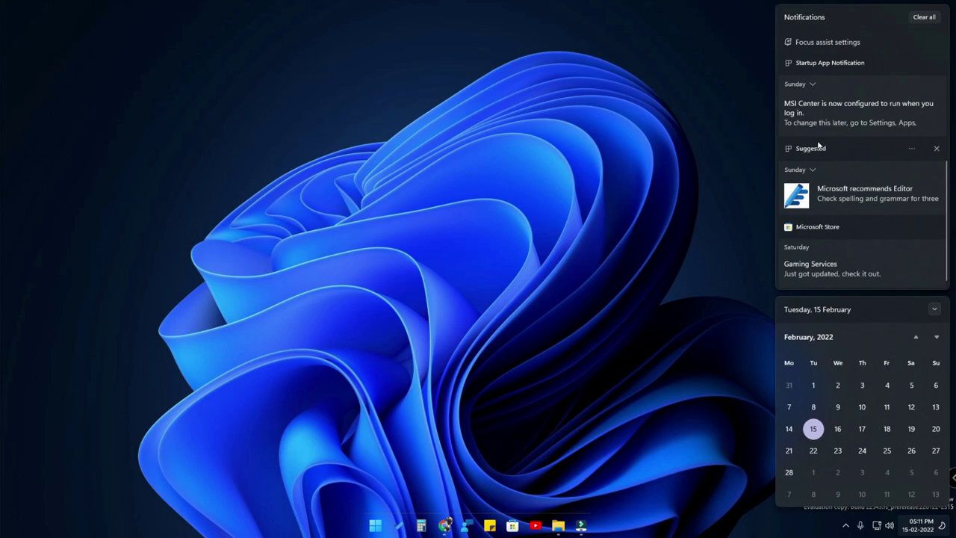
scroll(823, 160, up, 5)
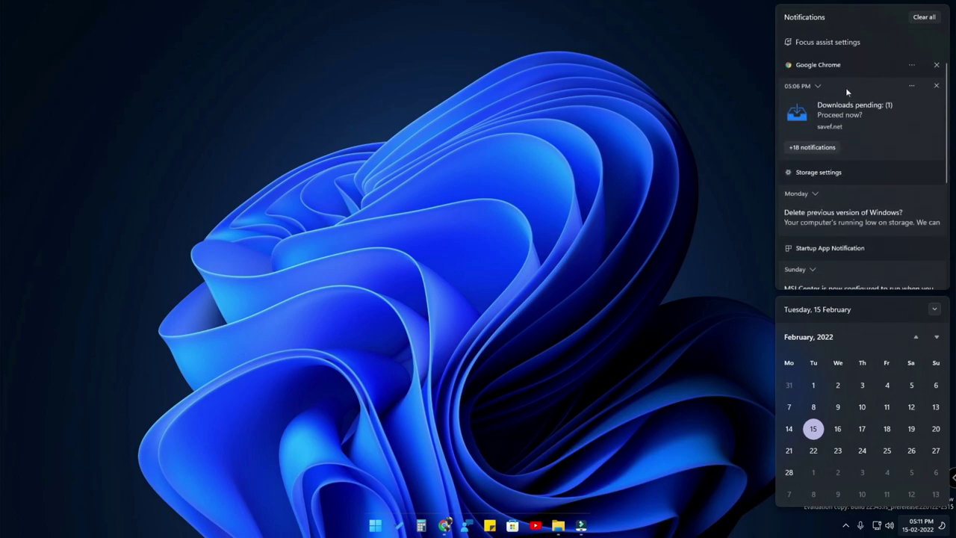
click(912, 86)
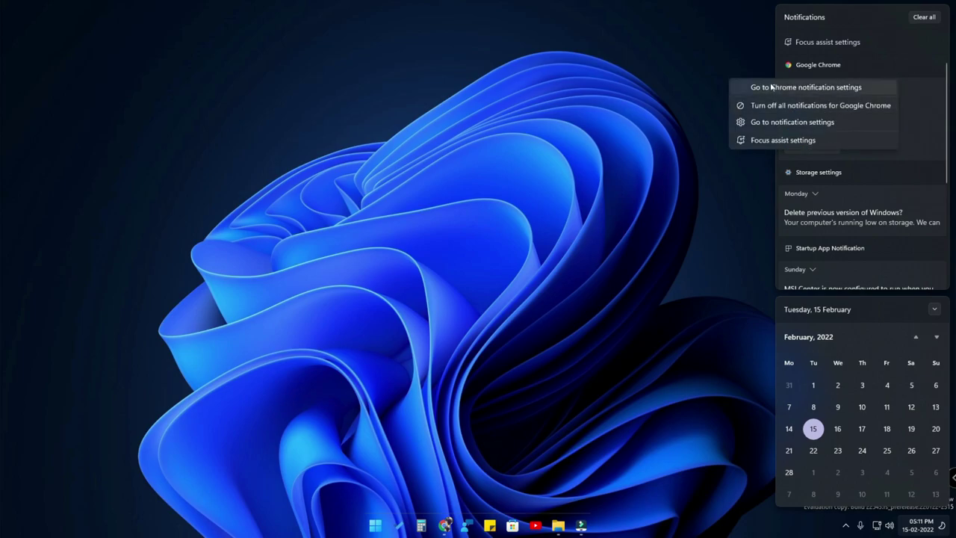
click(784, 121)
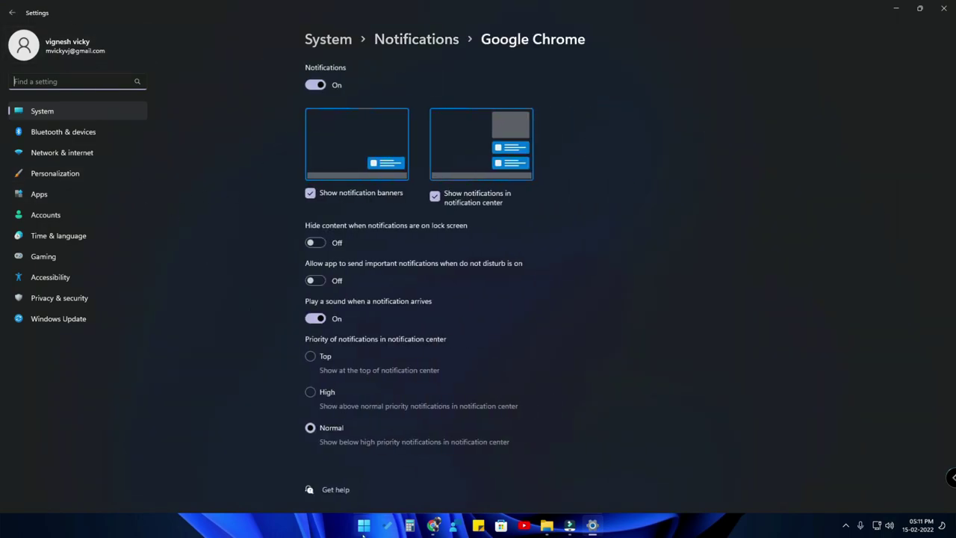
- Turn off Notifications for all apps and senders in the Windows system settings, and close Settings
click(75, 114)
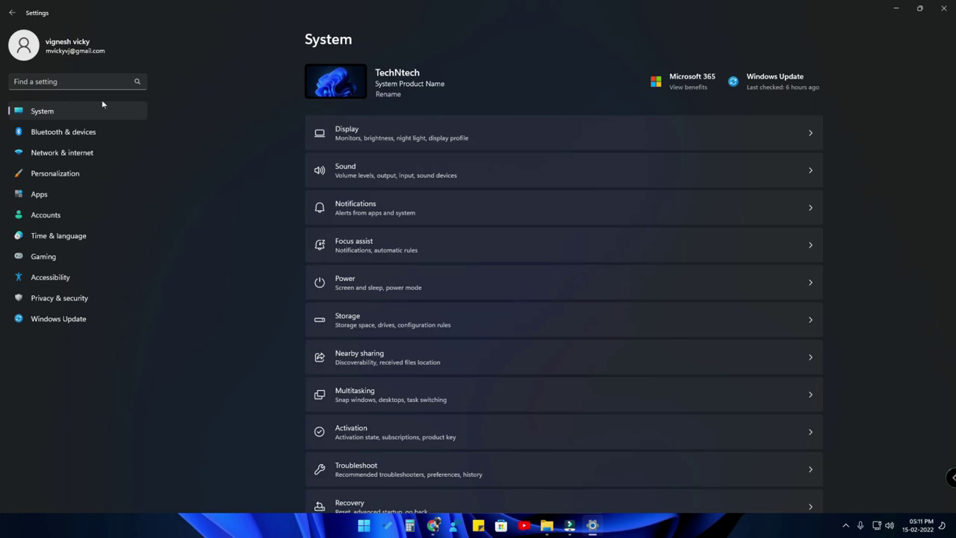
click(385, 212)
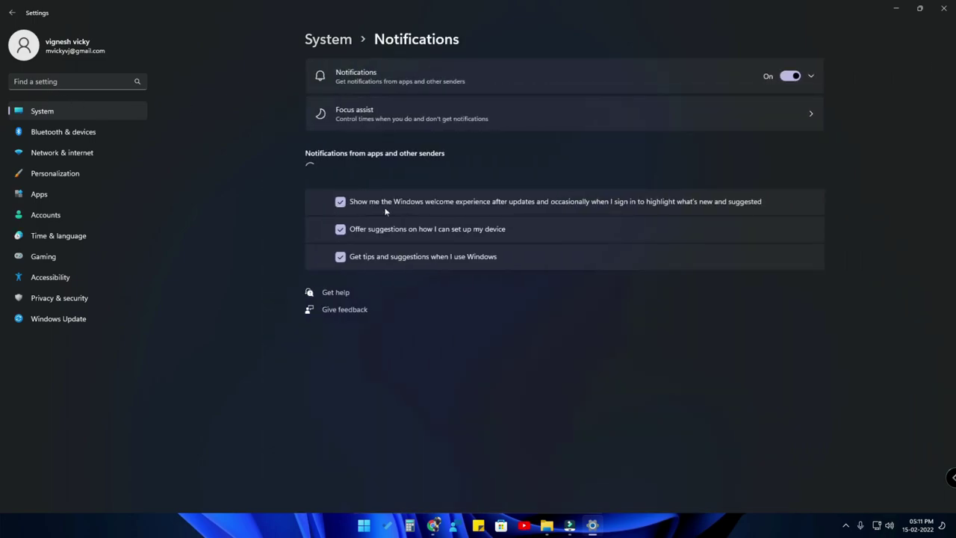
click(793, 77)
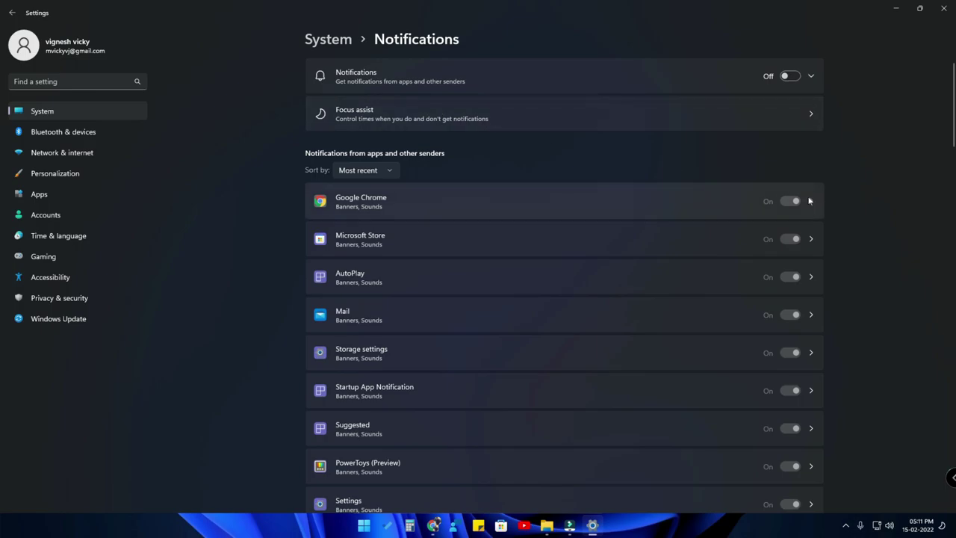
click(943, 7)
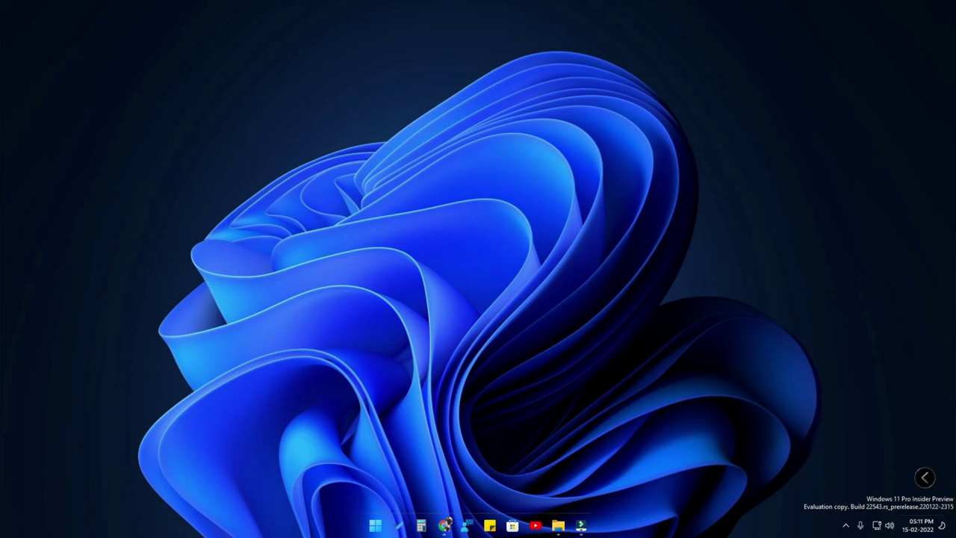
- Expand the Google Chrome notification group and open Chrome's own notification settings from the savef.net "Downloads pending" notification
click(918, 525)
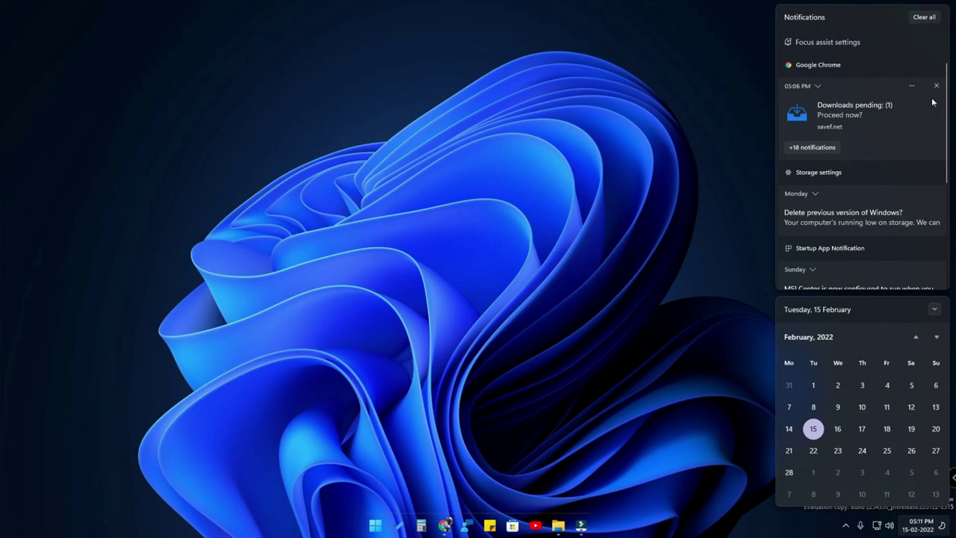
click(828, 148)
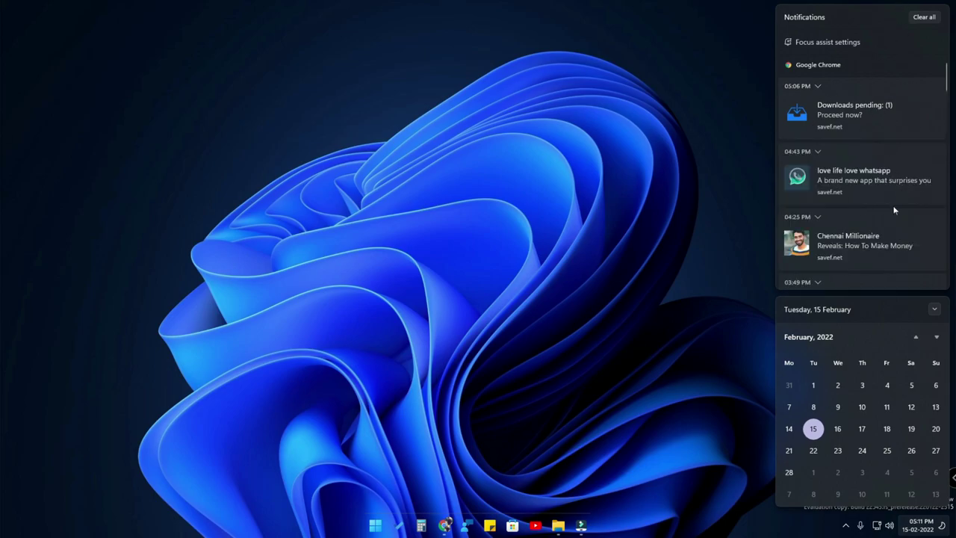
click(912, 86)
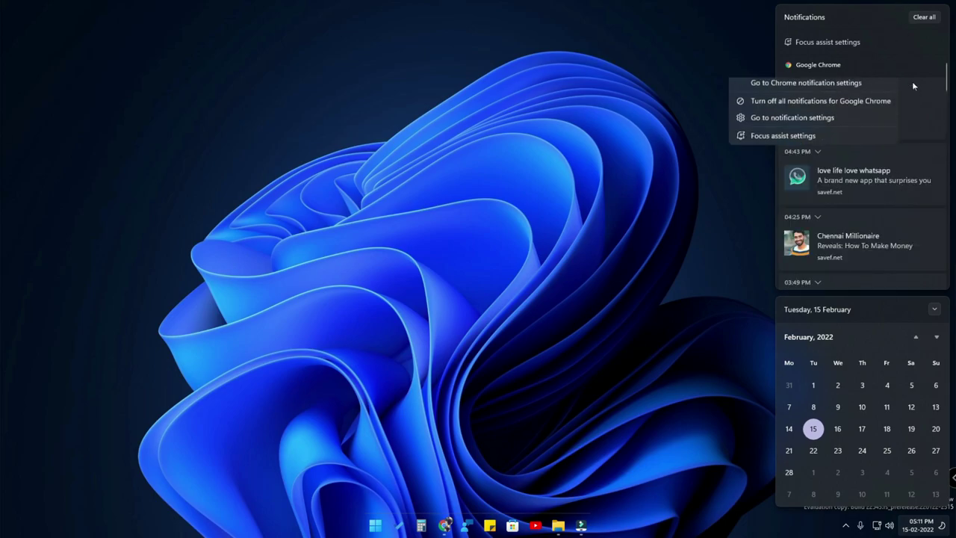
click(805, 88)
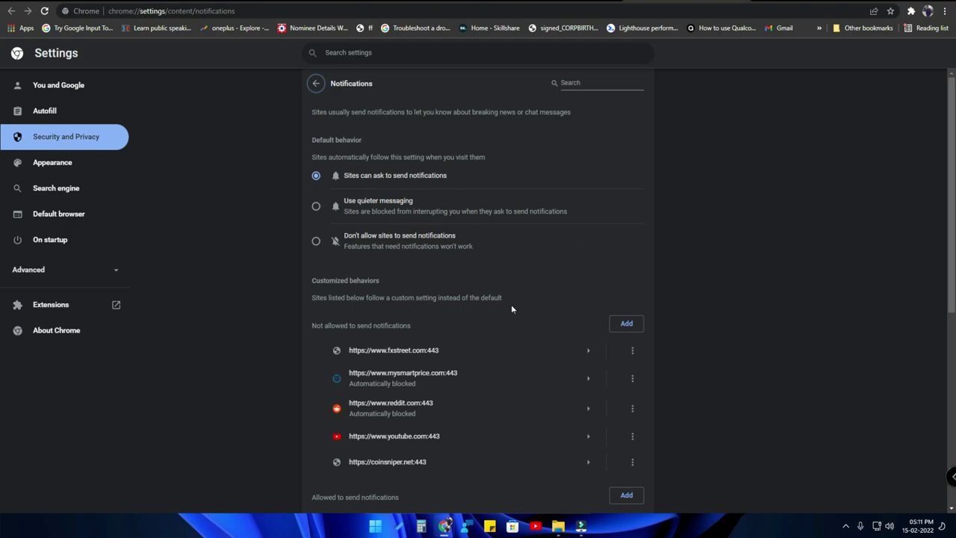
scroll(511, 304, down, 3)
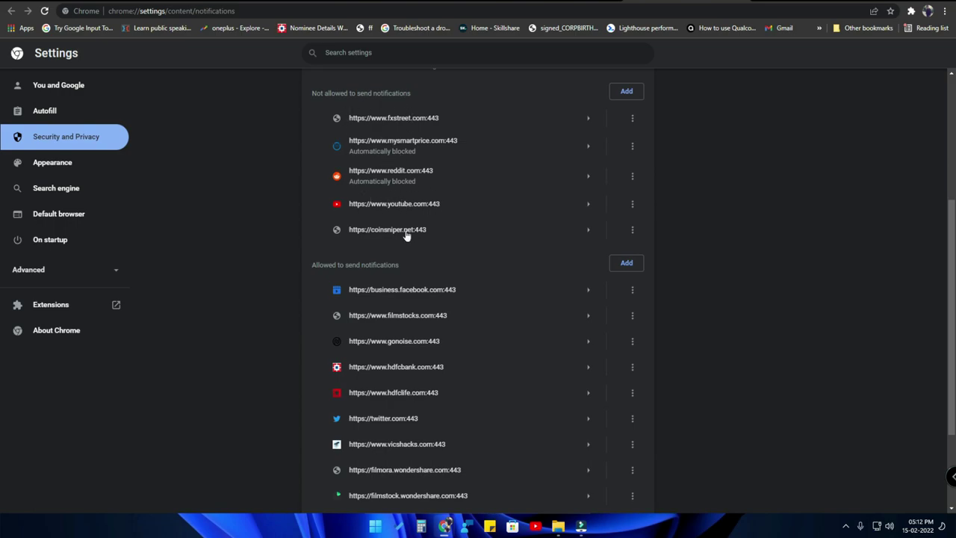
scroll(668, 246, down, 2)
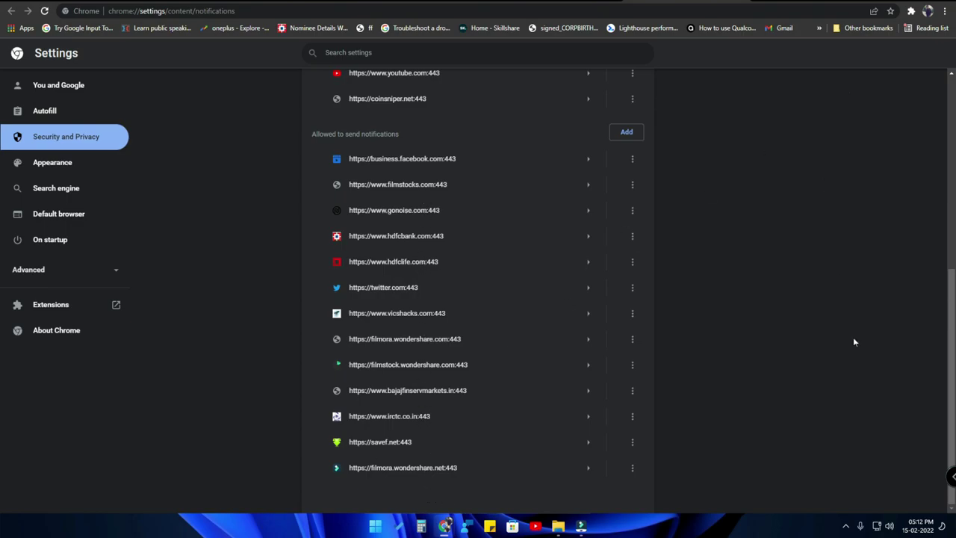
click(917, 525)
mouse_move(858, 103)
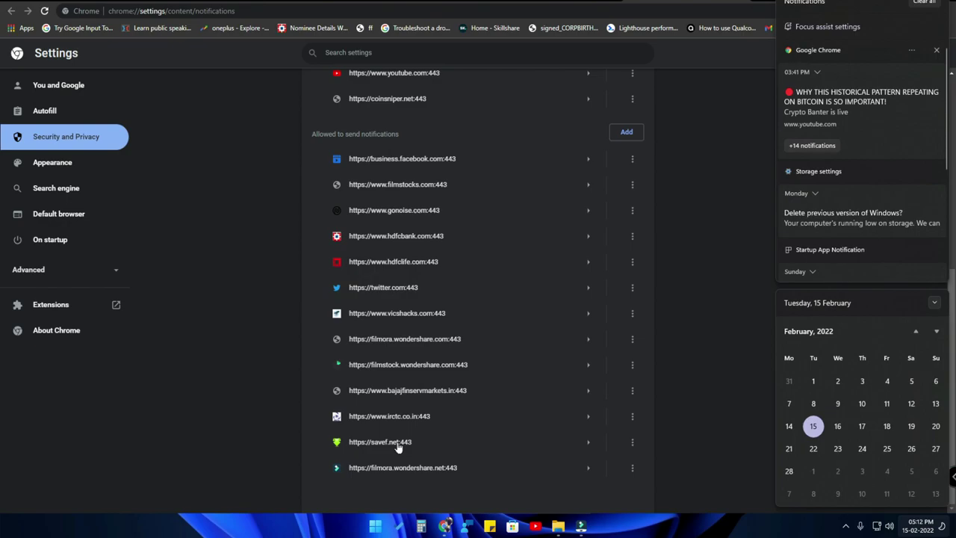
click(631, 441)
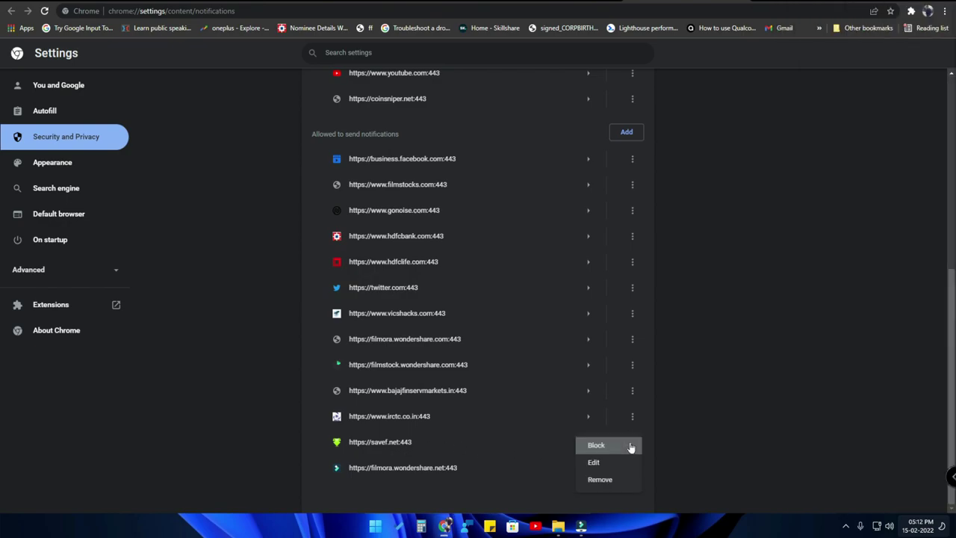
click(610, 480)
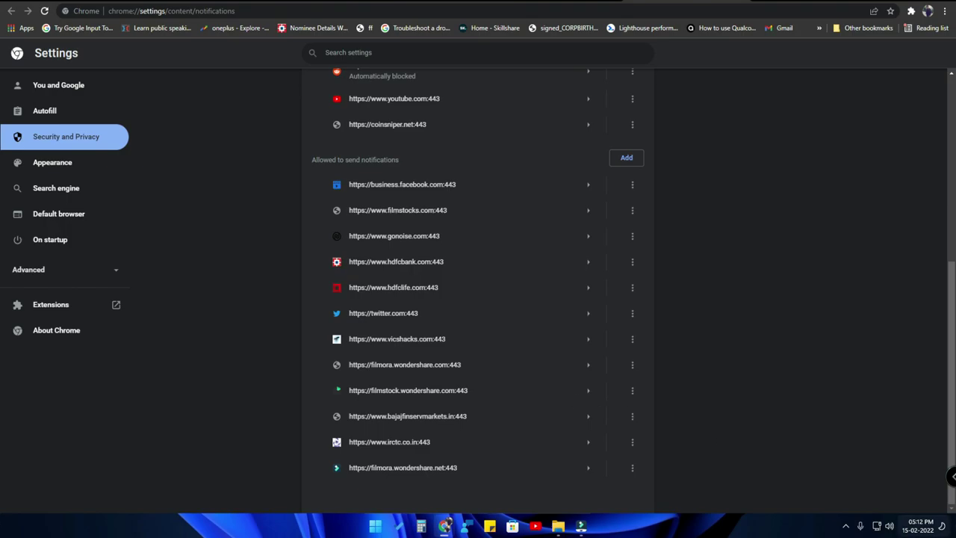
- Clear all notifications from the notification center and close it
click(920, 525)
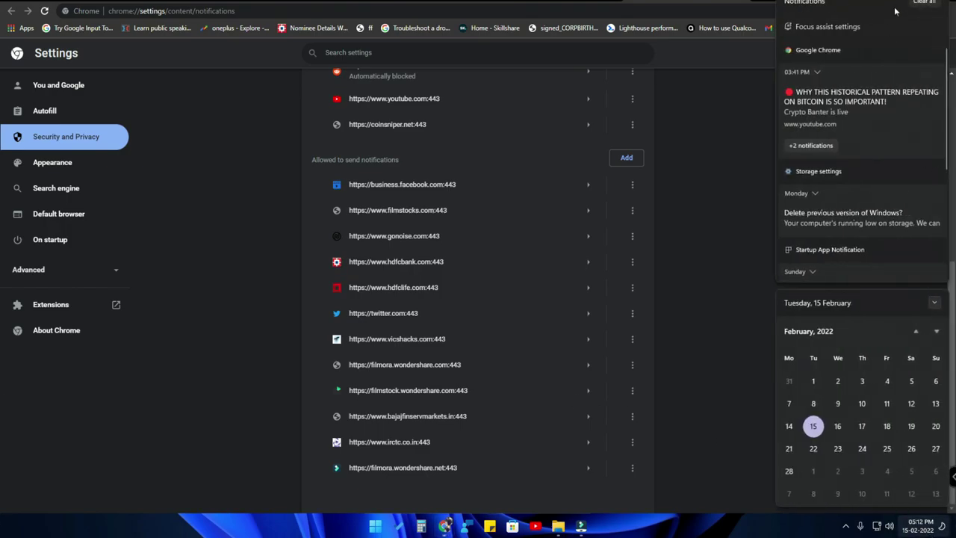
click(923, 2)
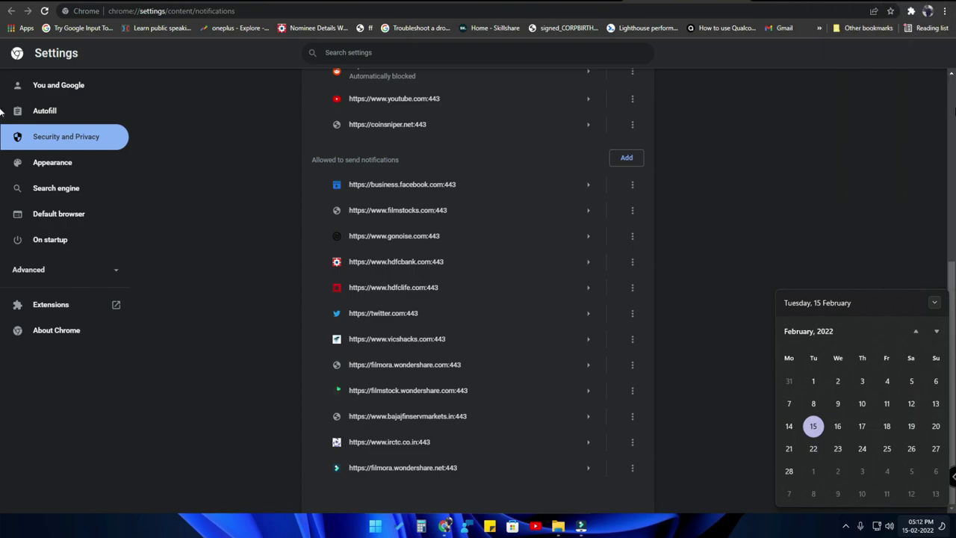
click(754, 293)
- Open Cookies and other site data under Chrome's Security and Privacy and find the sites that can always use cookies
scroll(426, 284, up, 5)
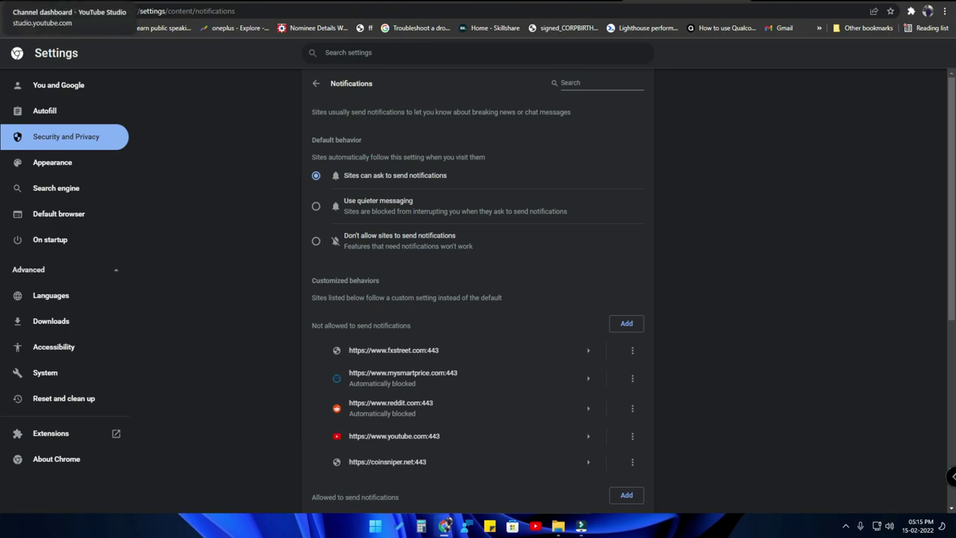
click(71, 142)
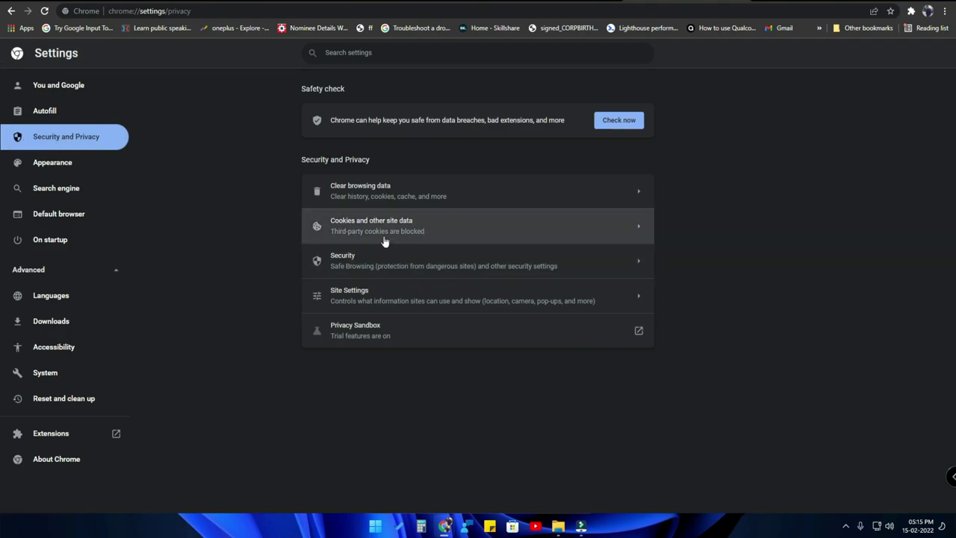
click(443, 237)
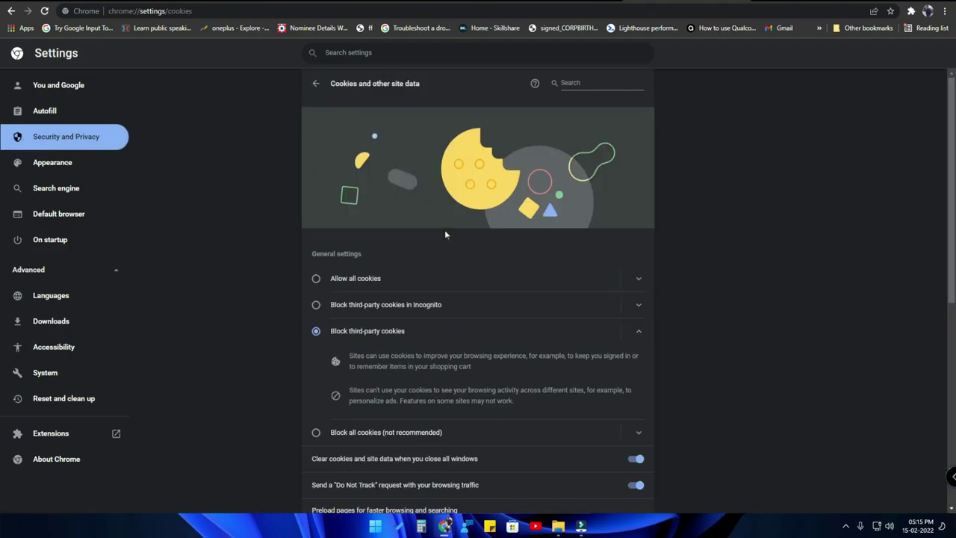
scroll(454, 299, down, 3)
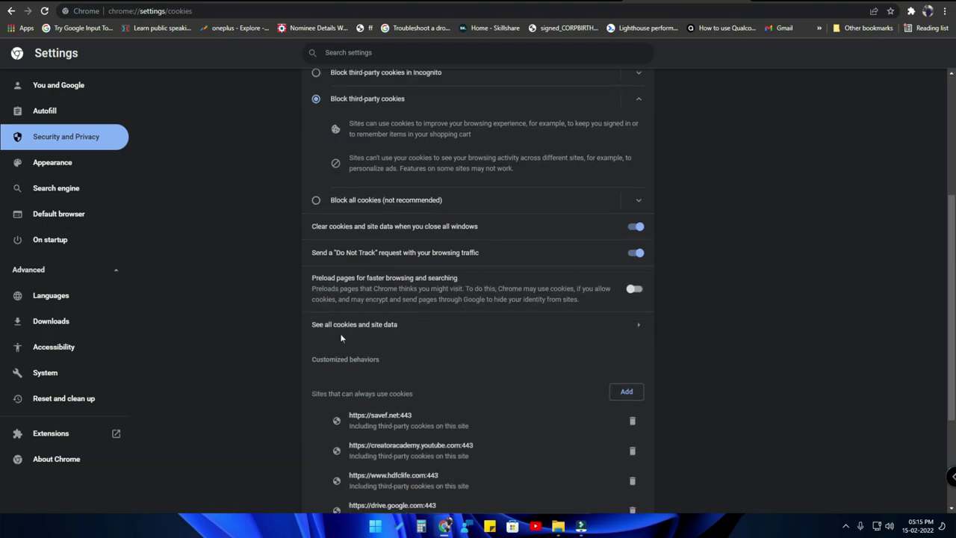
scroll(478, 182, down, 3)
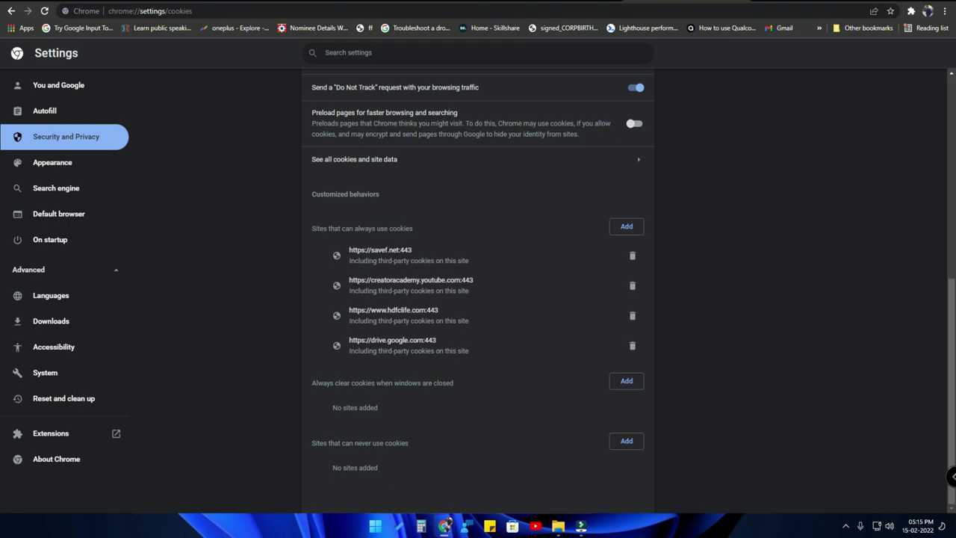
click(632, 256)
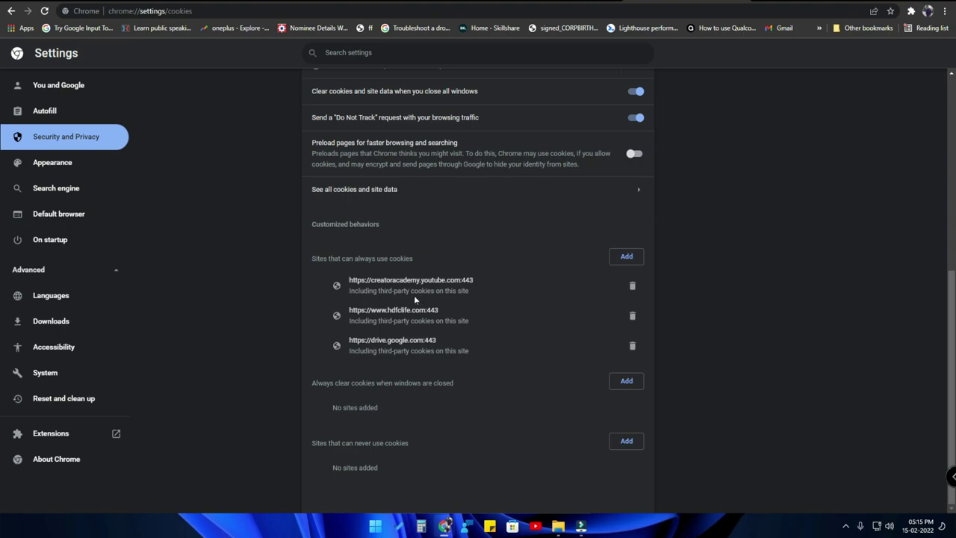
click(631, 288)
click(632, 316)
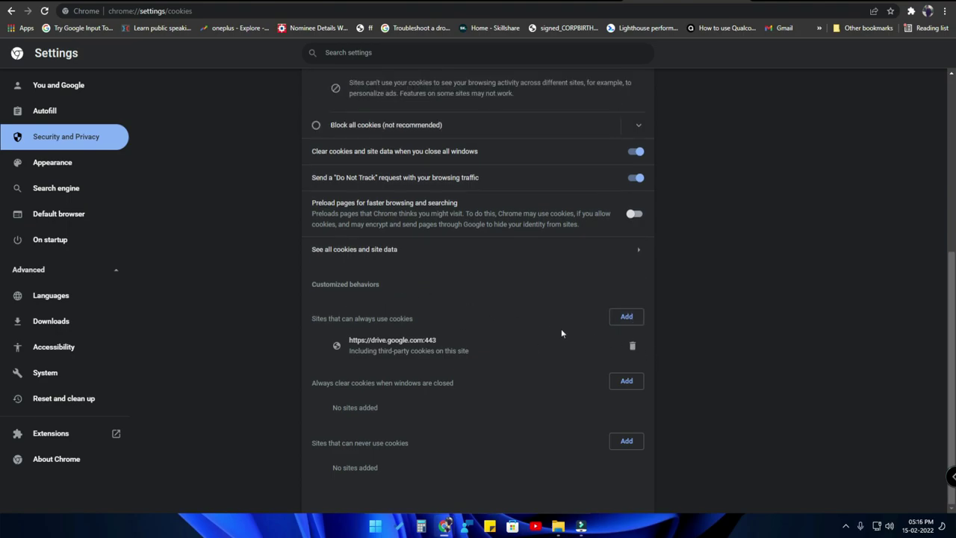
click(632, 348)
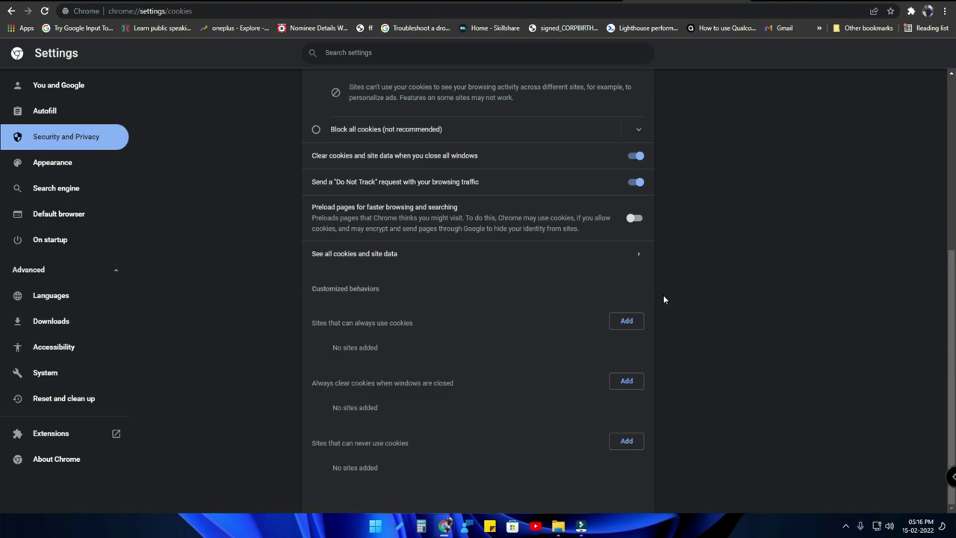
- Review the Site Settings under Security and Privacy, check the Notifications permission page, and return to Site Settings
scroll(555, 373, up, 3)
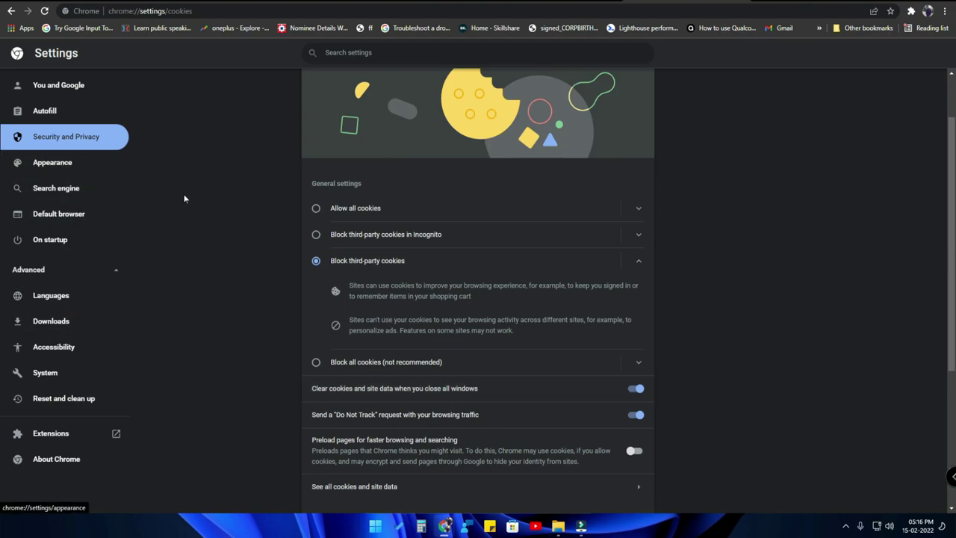
click(78, 144)
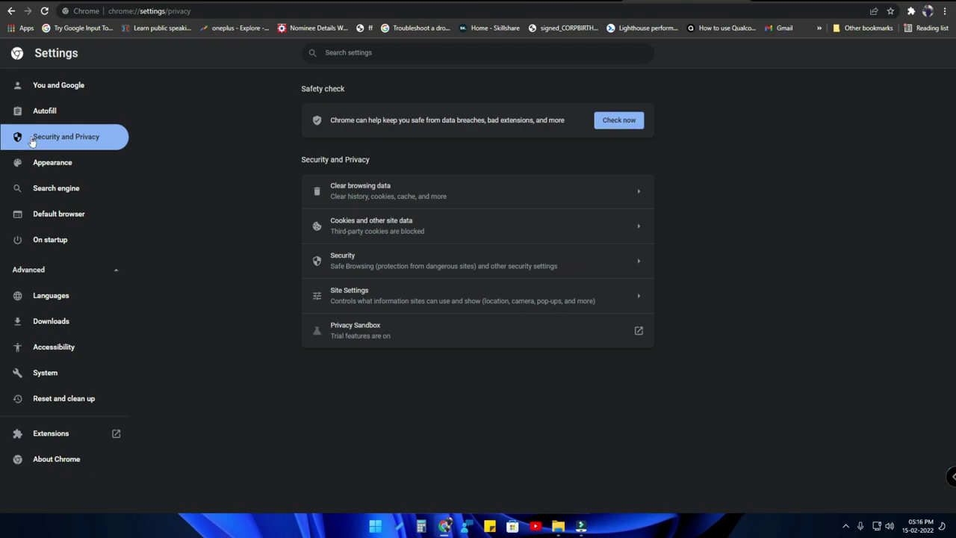
click(384, 299)
scroll(458, 266, down, 3)
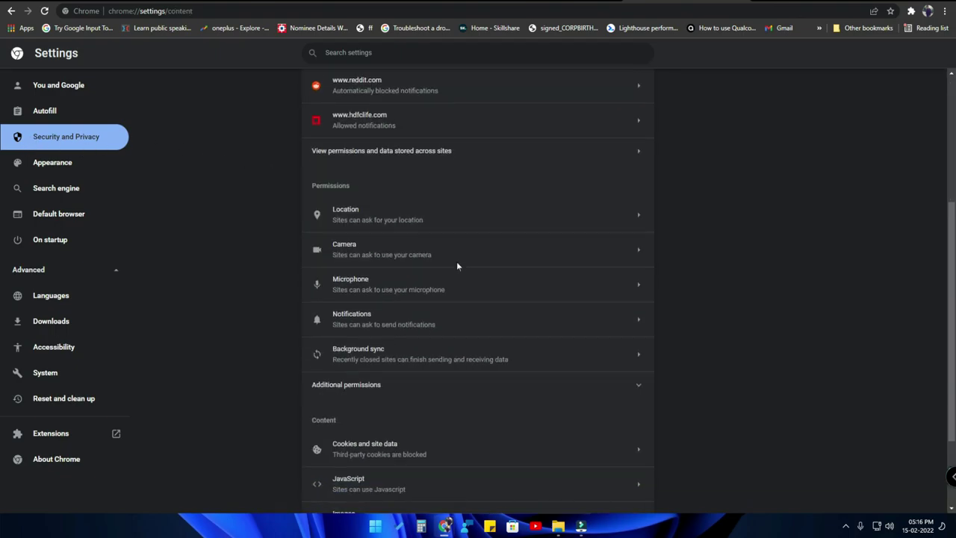
scroll(456, 267, up, 3)
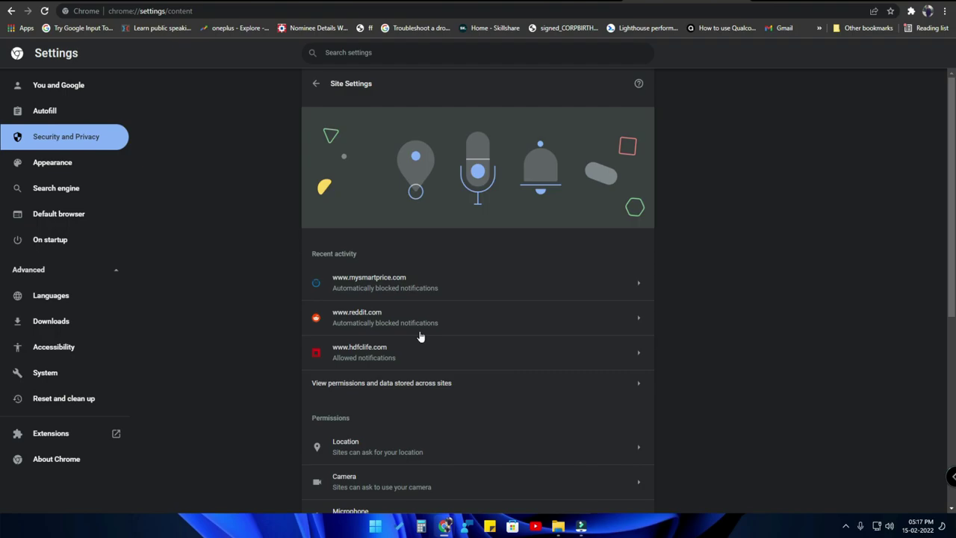
scroll(420, 336, down, 3)
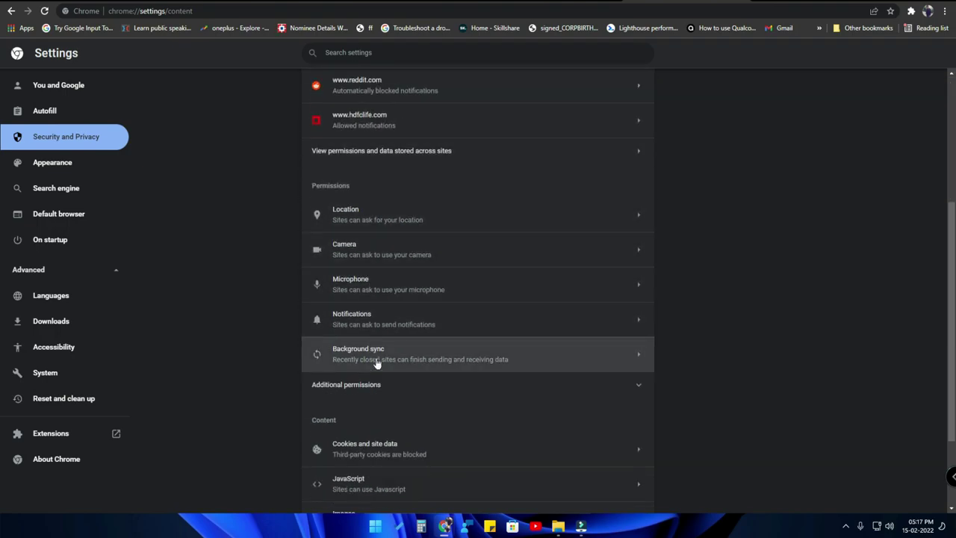
click(424, 317)
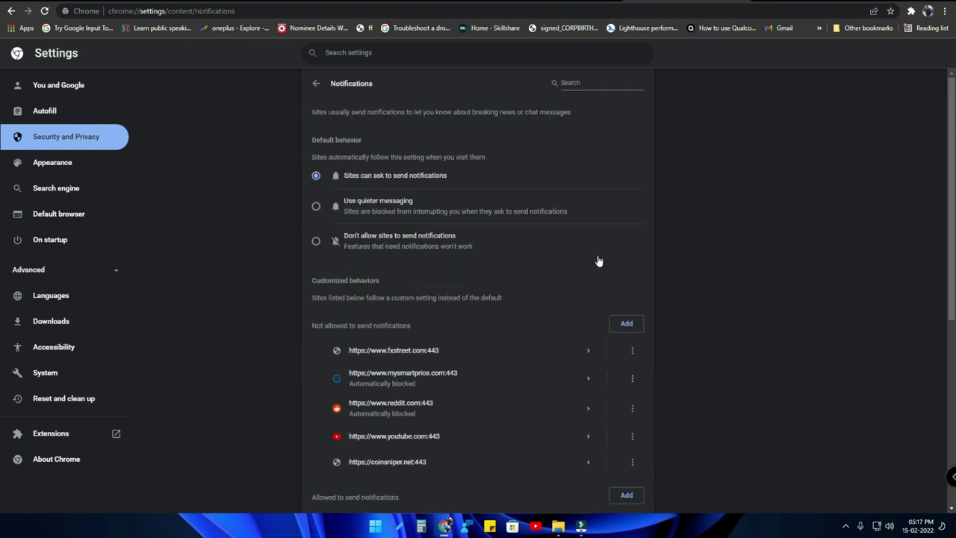
click(316, 77)
- Open the permissions and data stored across sites and clear all data stored by savef.net
scroll(416, 255, down, 3)
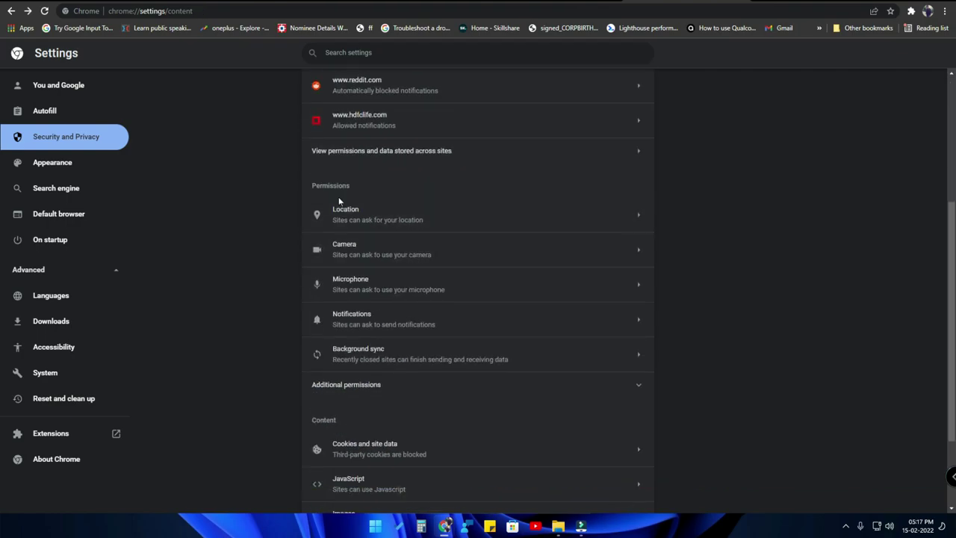
click(433, 154)
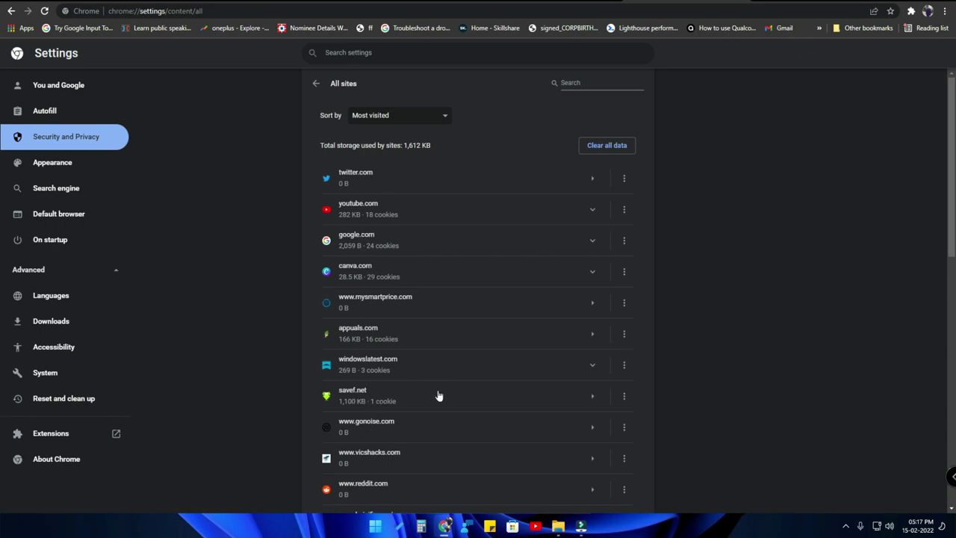
click(623, 396)
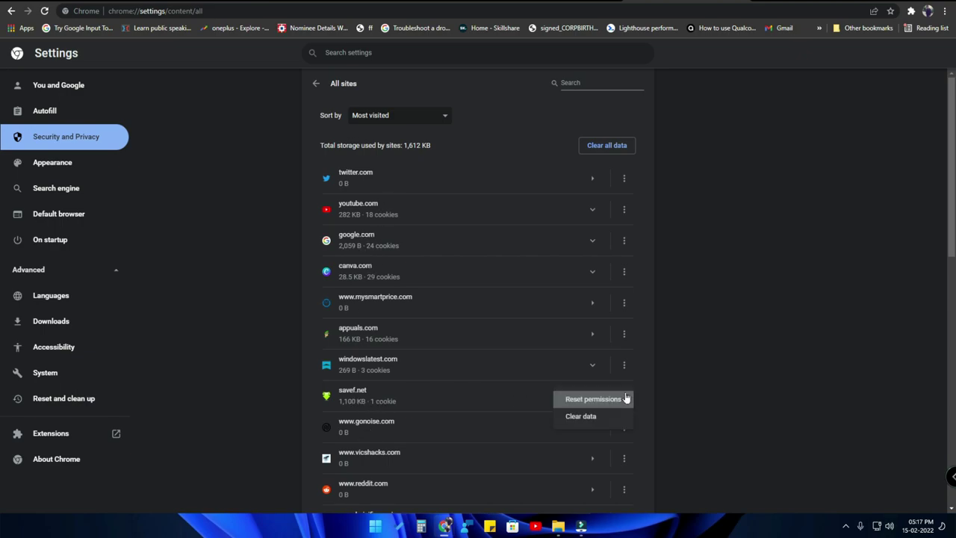
click(582, 416)
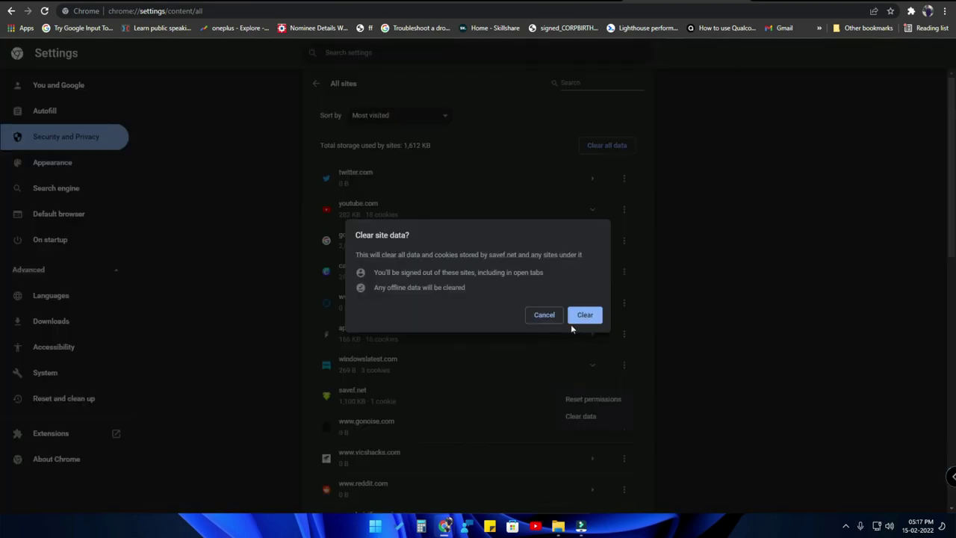
click(581, 317)
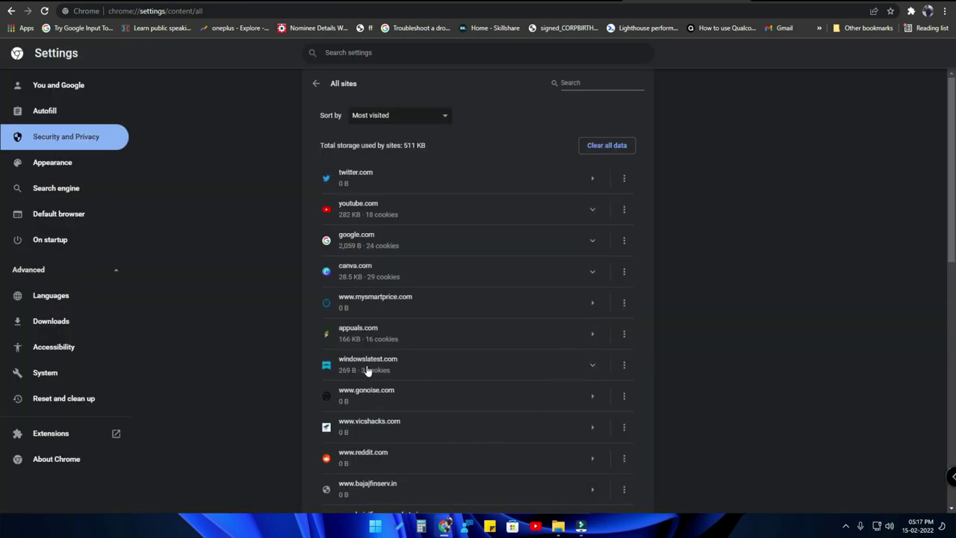
- Look through the whole All sites list for other suspicious sites, and return to Site Settings
scroll(457, 403, down, 3)
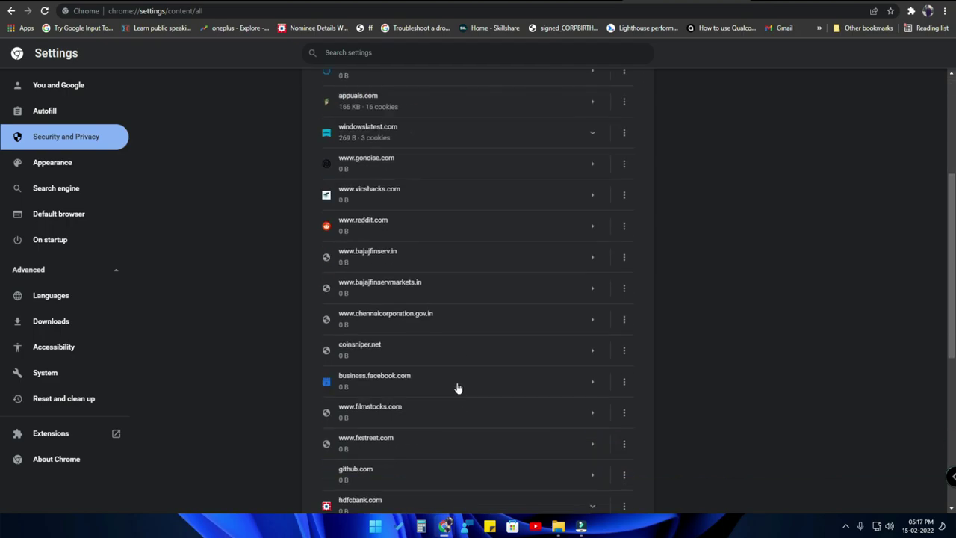
scroll(434, 363, down, 3)
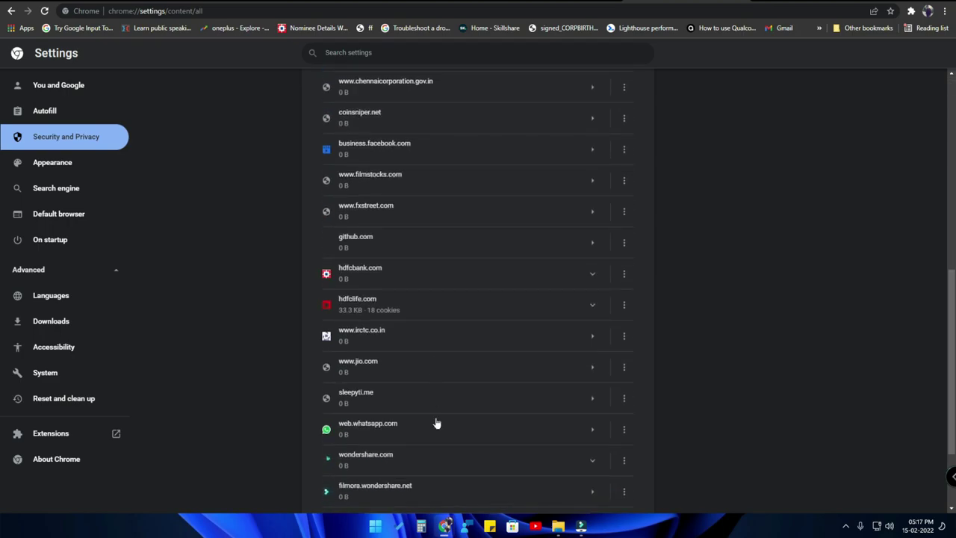
scroll(437, 423, down, 2)
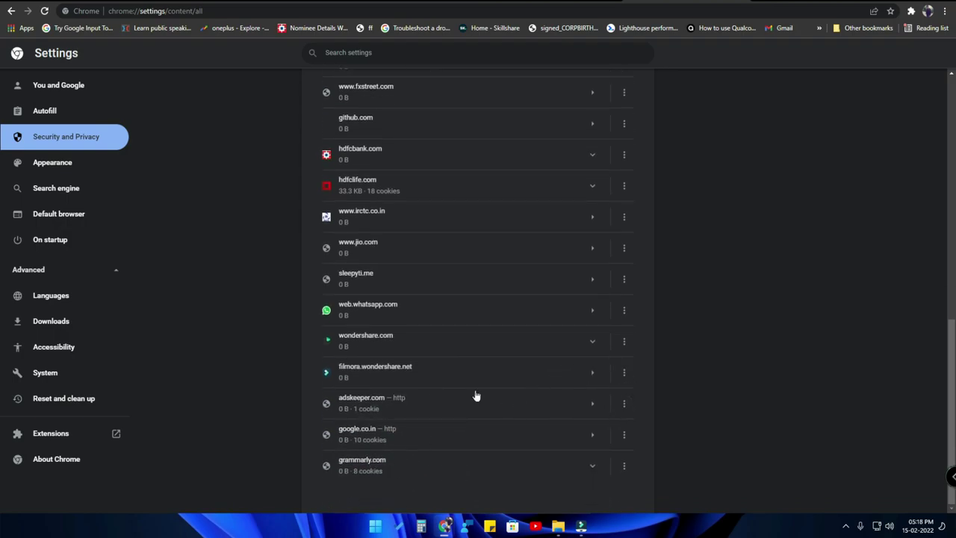
scroll(453, 433, up, 10)
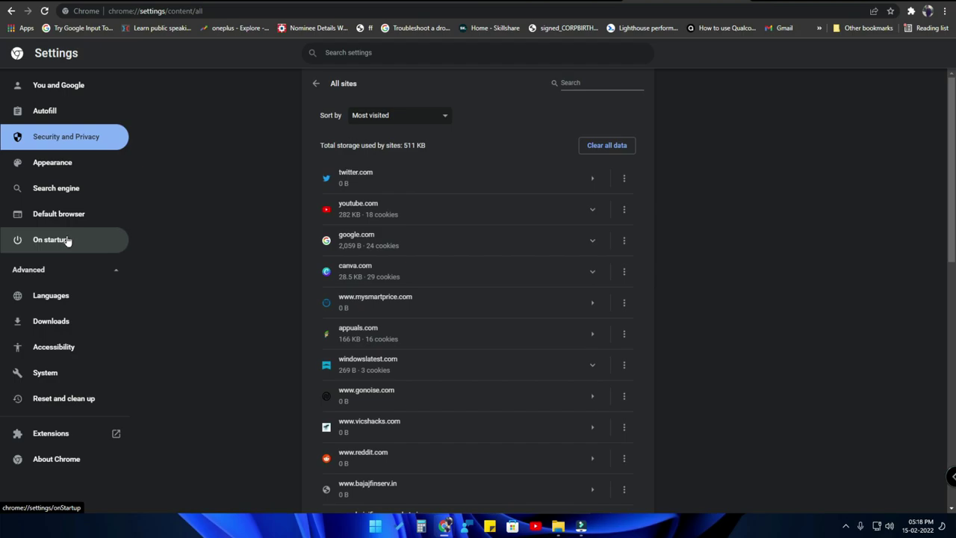
key(alt+Left)
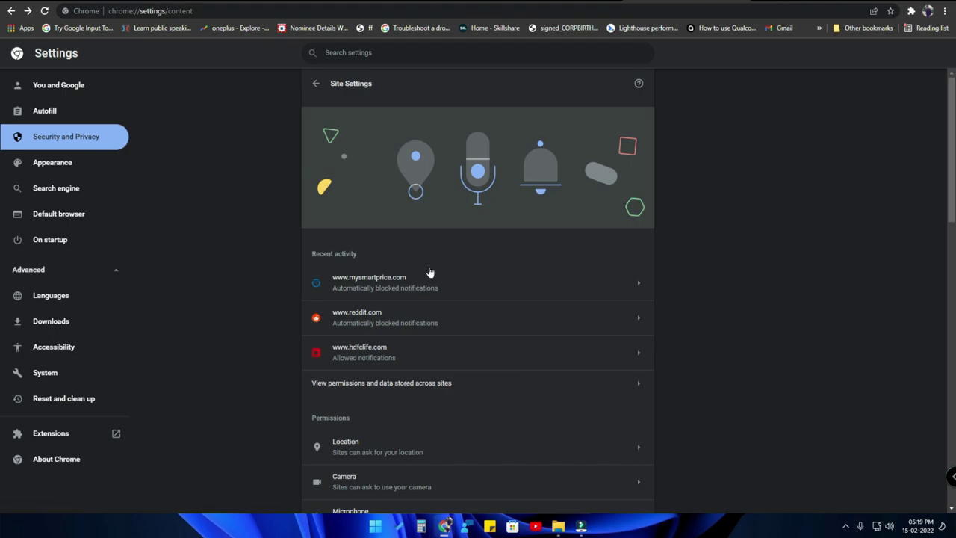
- Check the default behavior and allowed sites for Pop-ups and redirects in Site Settings, and return to the settings list
scroll(429, 272, down, 10)
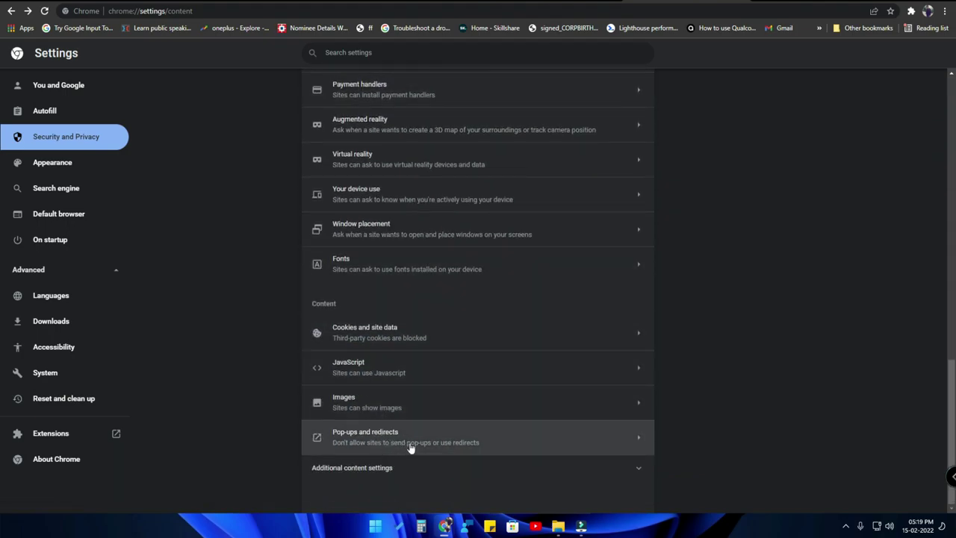
click(504, 439)
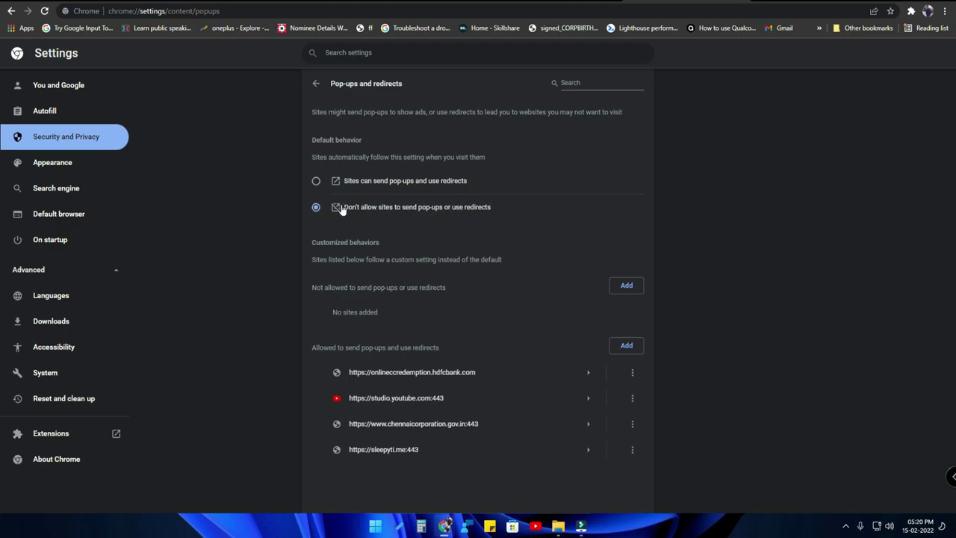
click(316, 82)
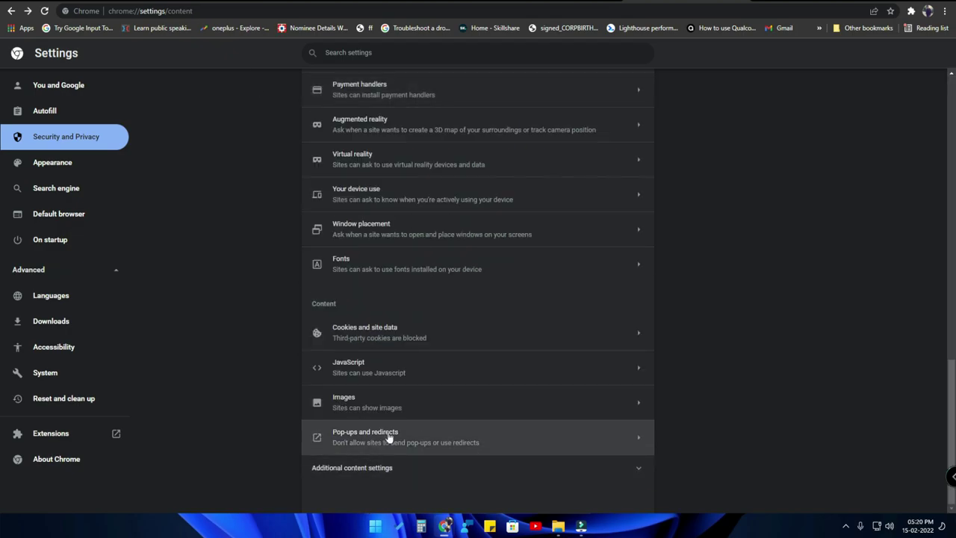
click(390, 435)
click(316, 85)
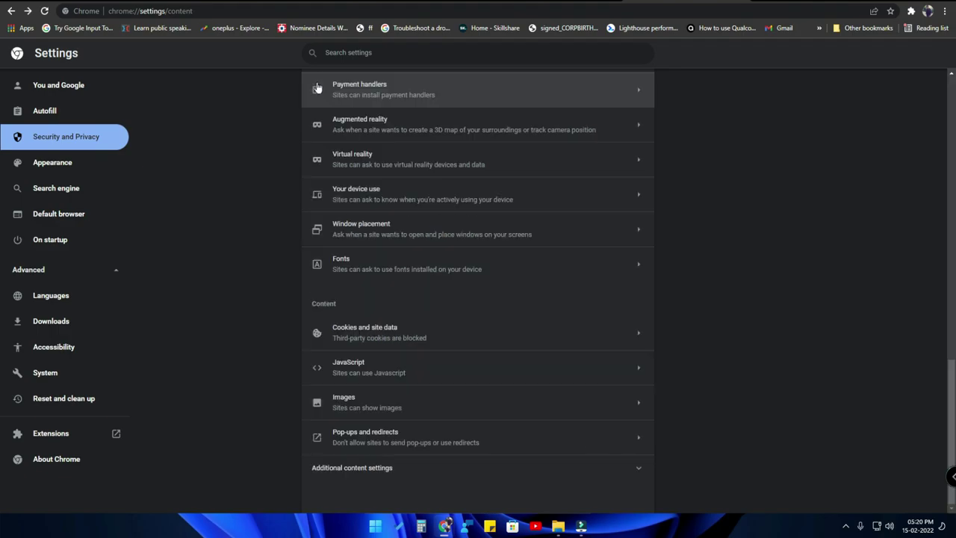
- Review the Advanced data types offered in Clear browsing data under Security and Privacy, and close the dialog without clearing anything
scroll(332, 176, up, 10)
click(70, 138)
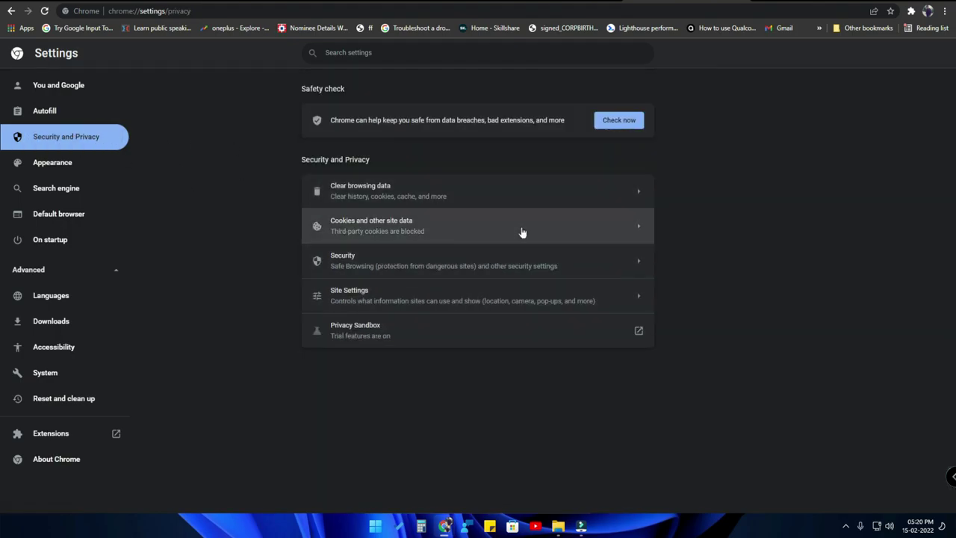
click(459, 185)
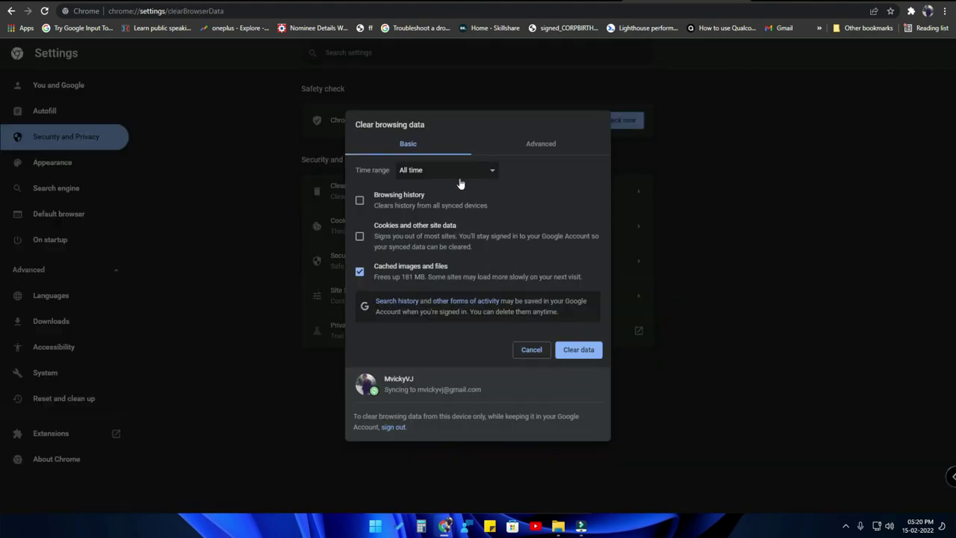
click(544, 151)
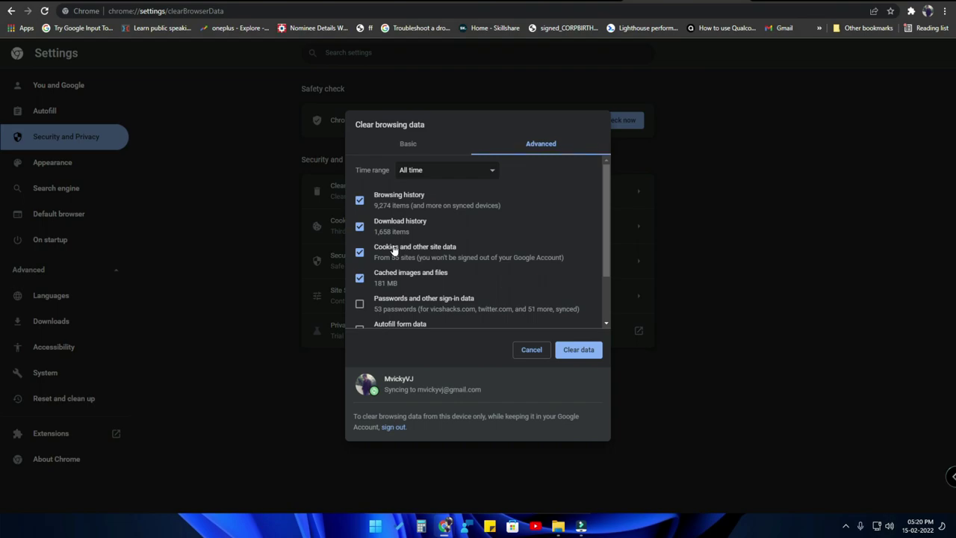
scroll(453, 269, down, 2)
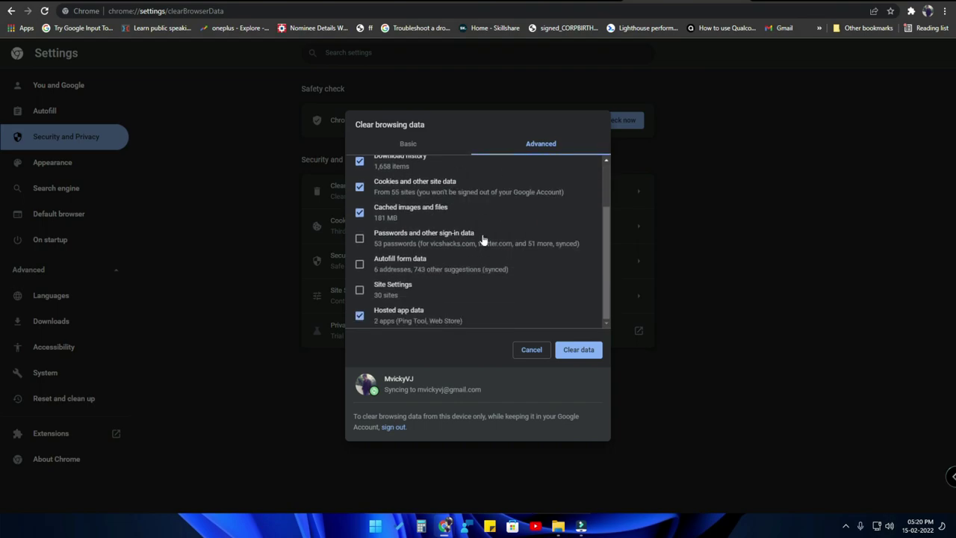
scroll(425, 304, up, 3)
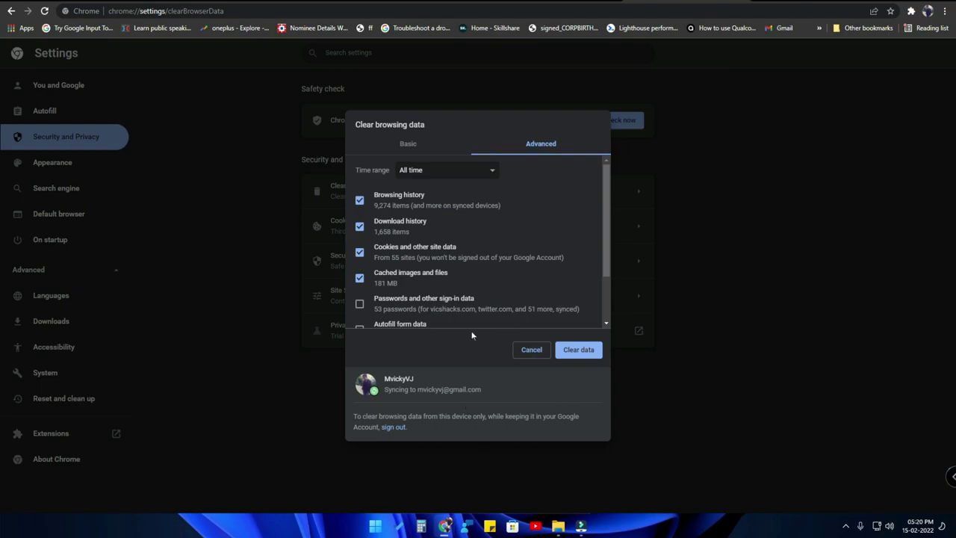
key(Escape)
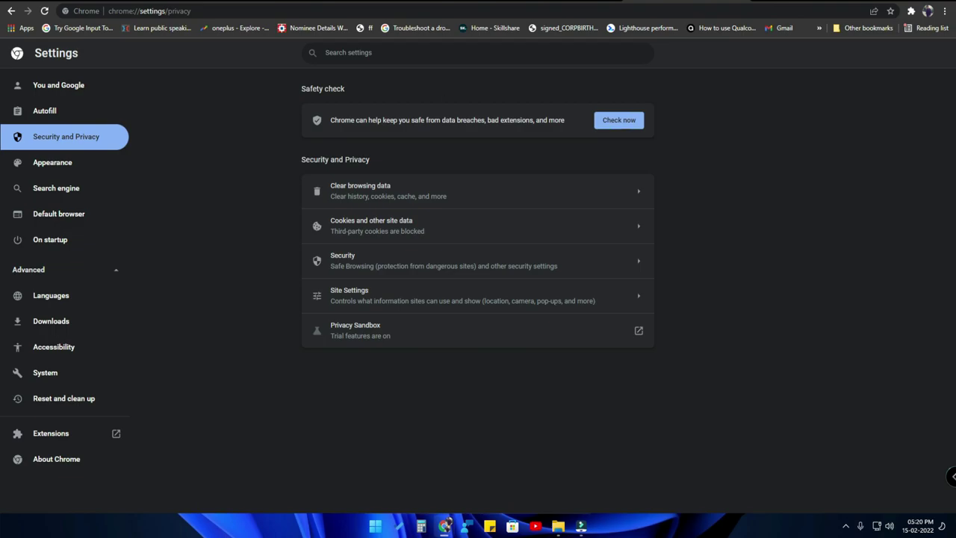
- Check the notification center for new notifications and show the Windows desktop
click(924, 529)
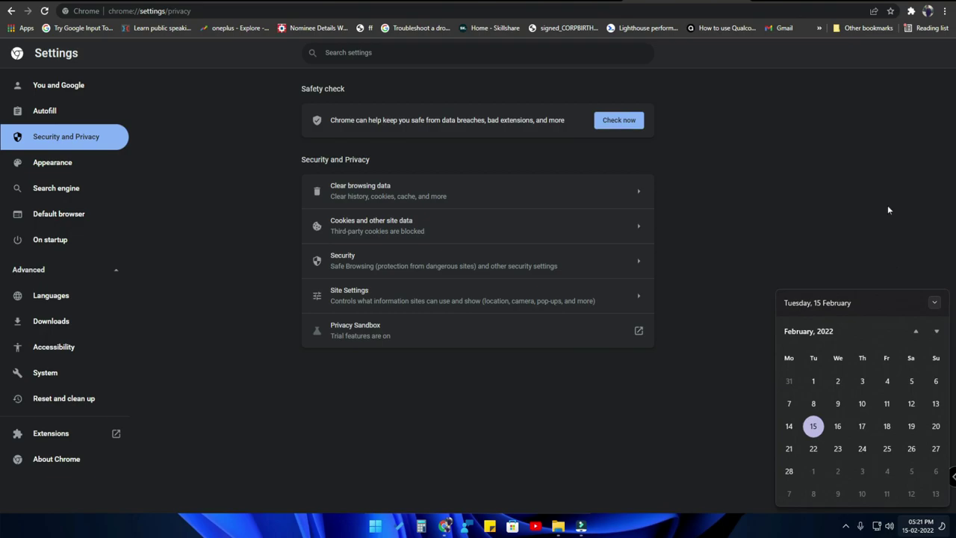
key(super+d)
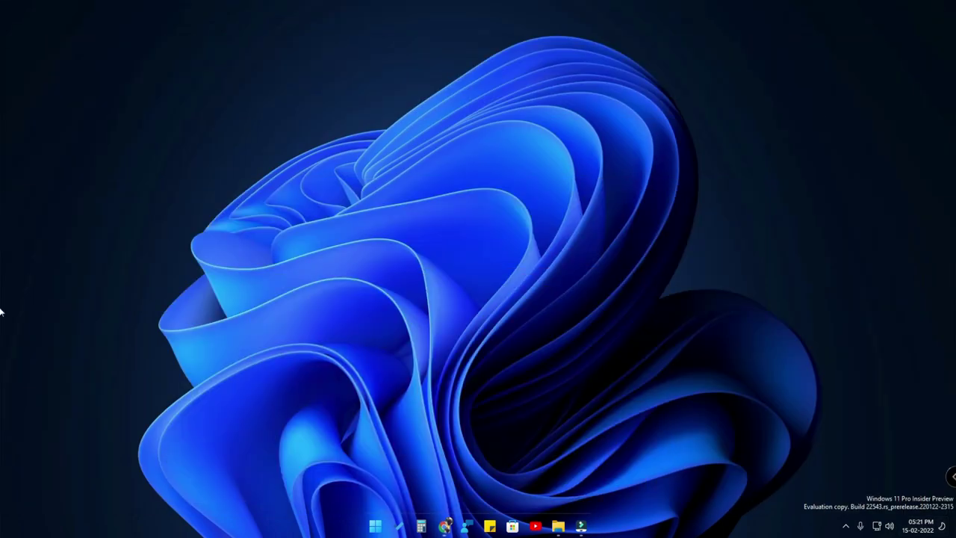